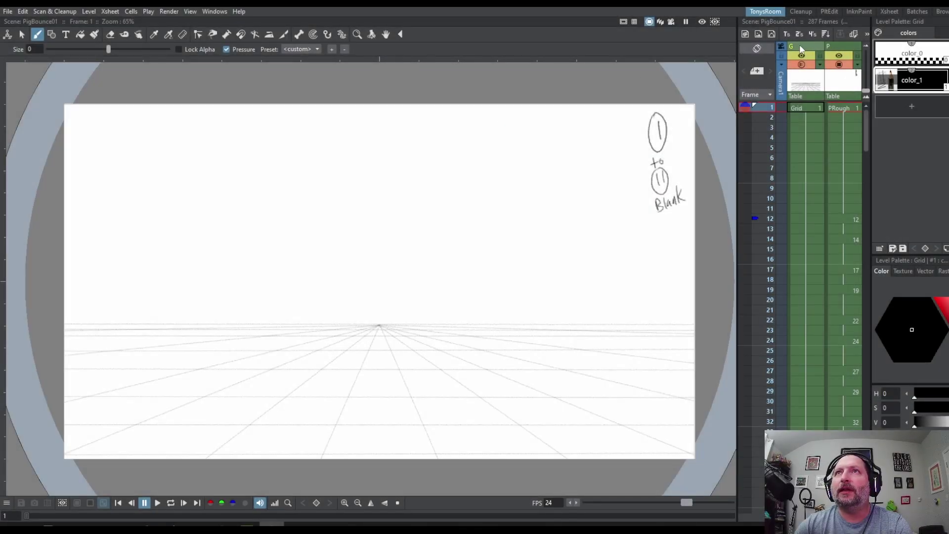
Step: Overlay the field guide on the Grid column's perspective drawing to examine it, and hide the guide again
click(801, 48)
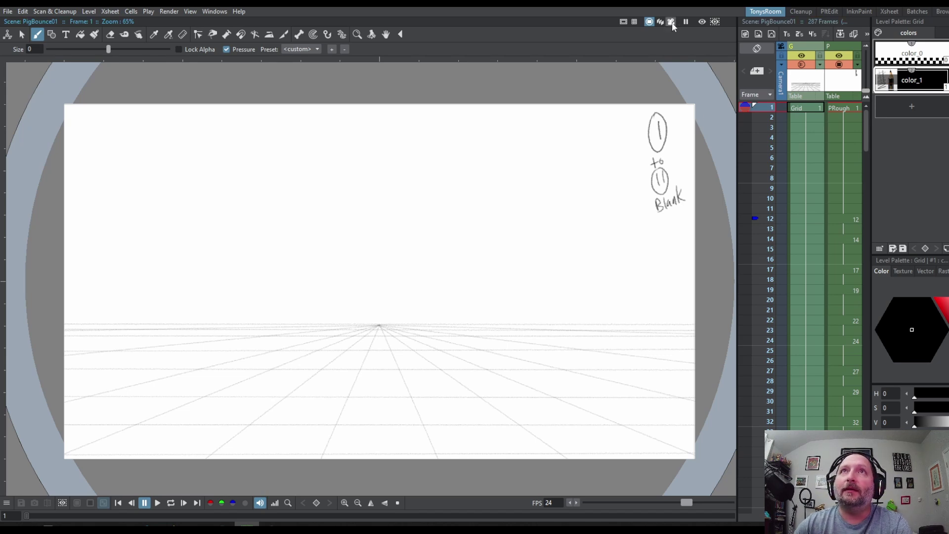
click(635, 22)
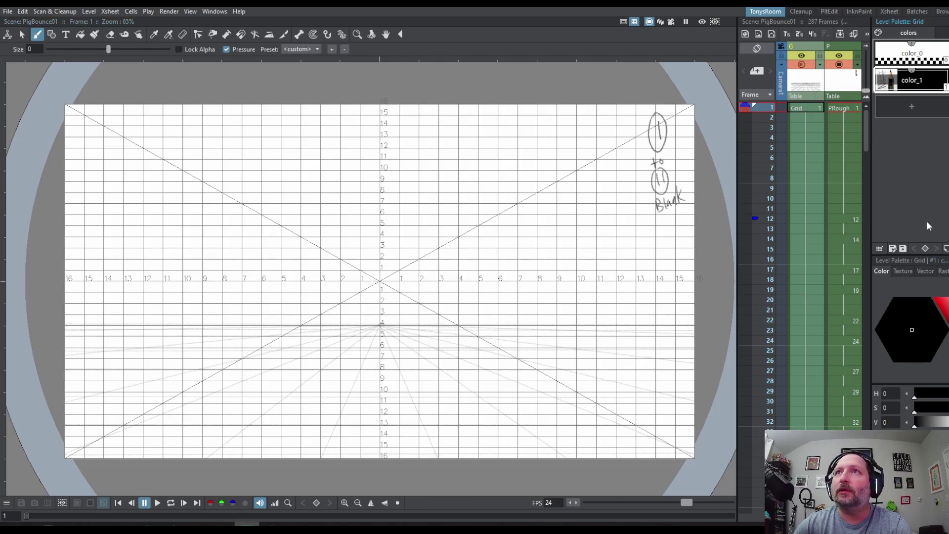
click(894, 84)
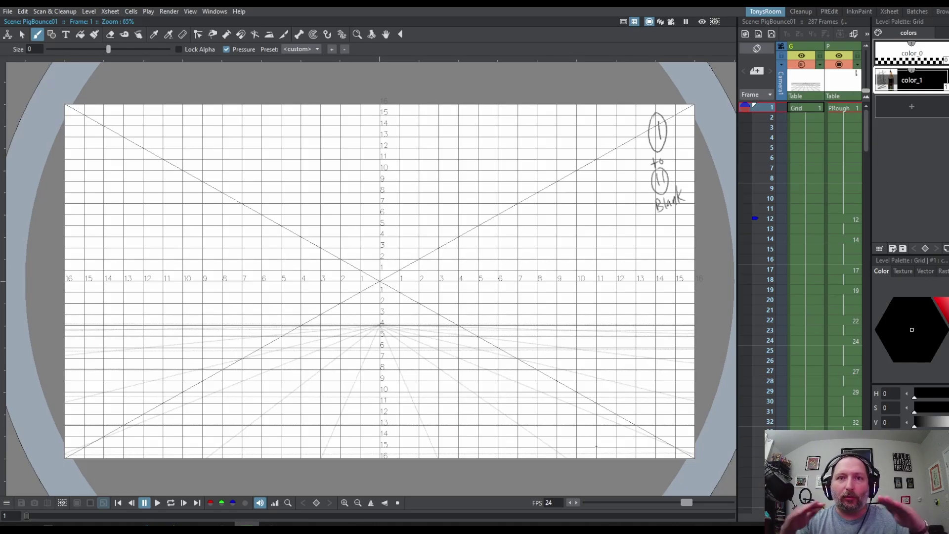
click(634, 22)
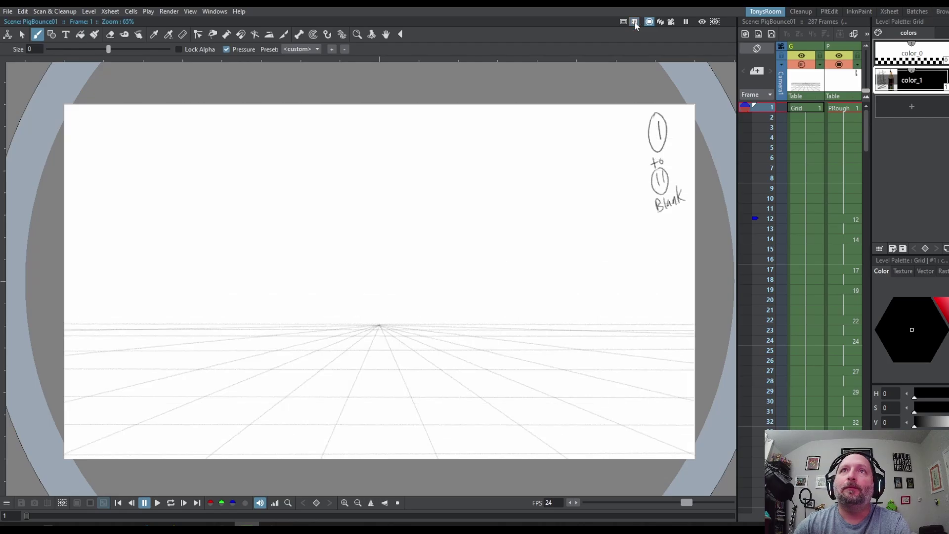
Step: Review the PRough pig drawings in the P column from frame 1 through frame 259
click(839, 47)
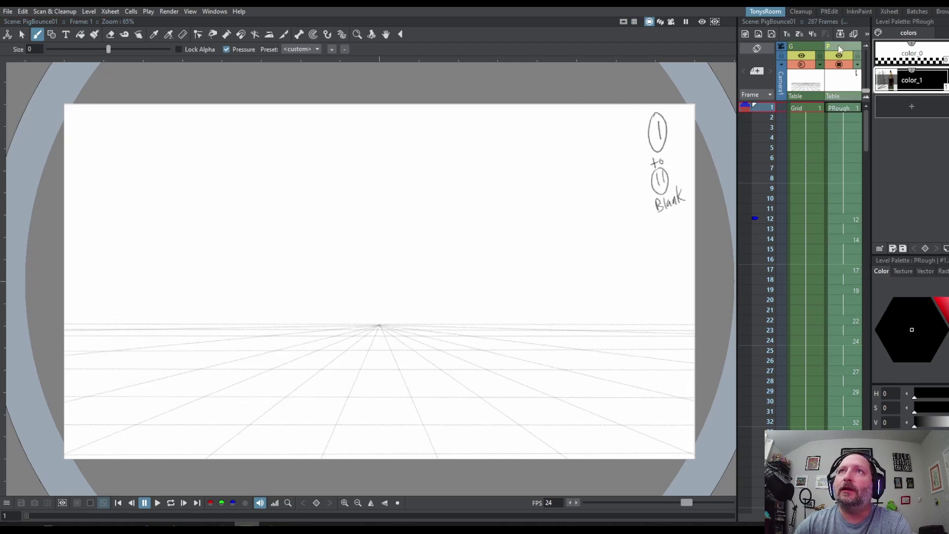
click(845, 111)
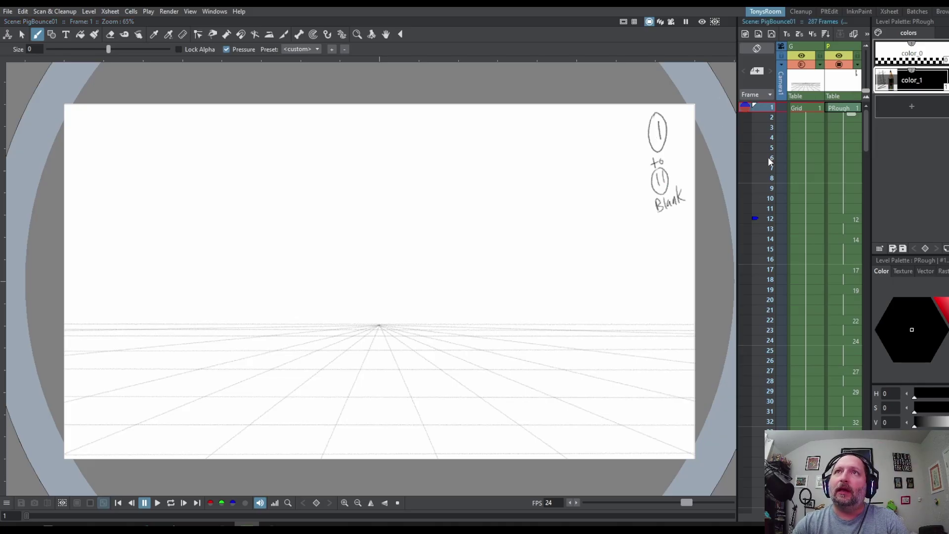
click(837, 219)
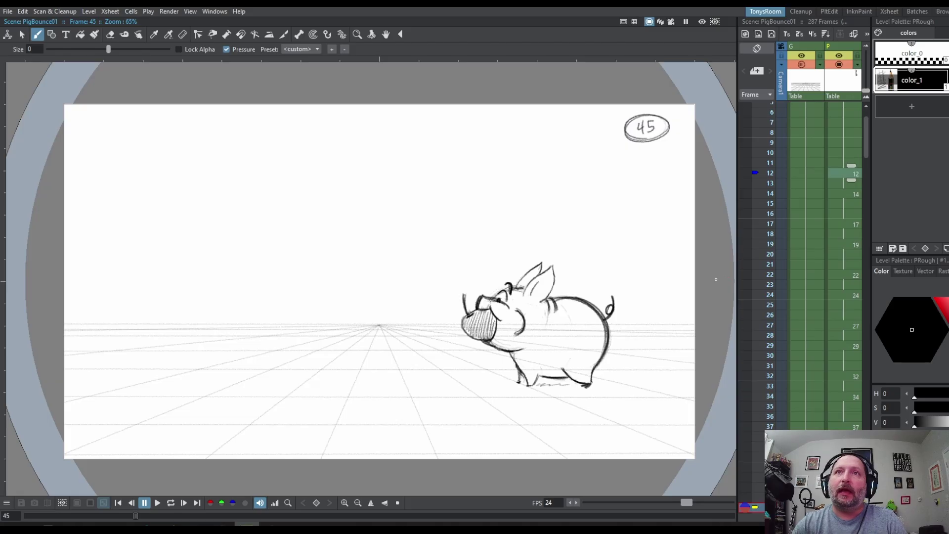
scroll(816, 292, down, 6)
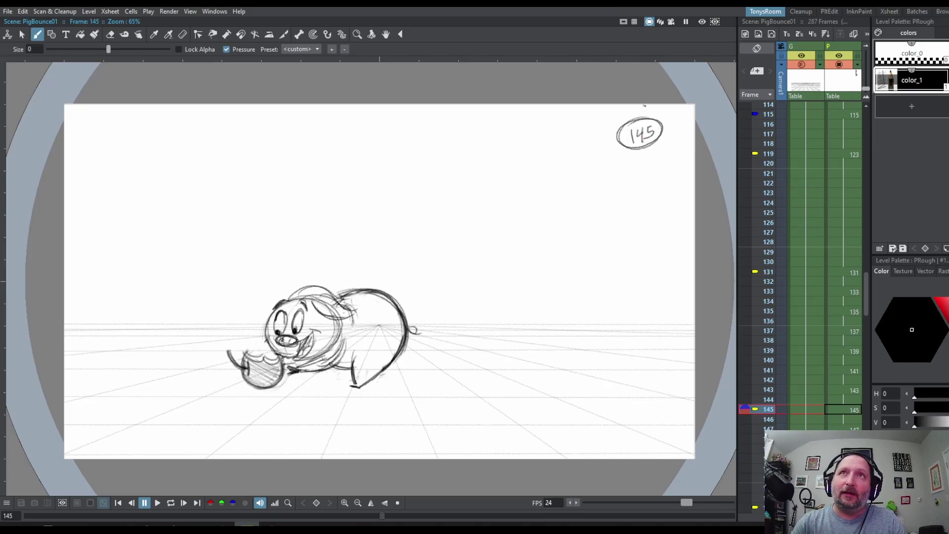
drag(635, 129, 634, 139)
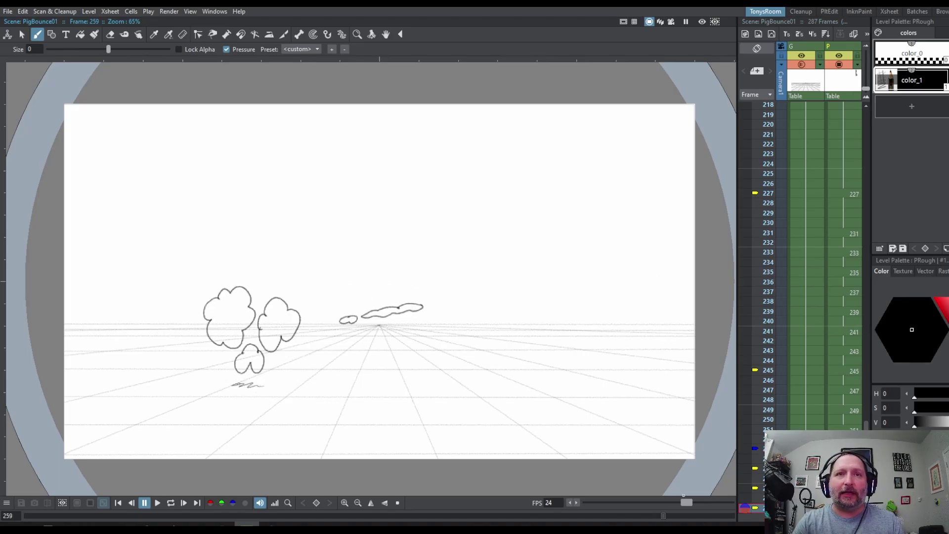
Step: Locate the APL column and compare the P column's drawings at frames 64 and 65, where the APL level starts
scroll(820, 247, right, 2)
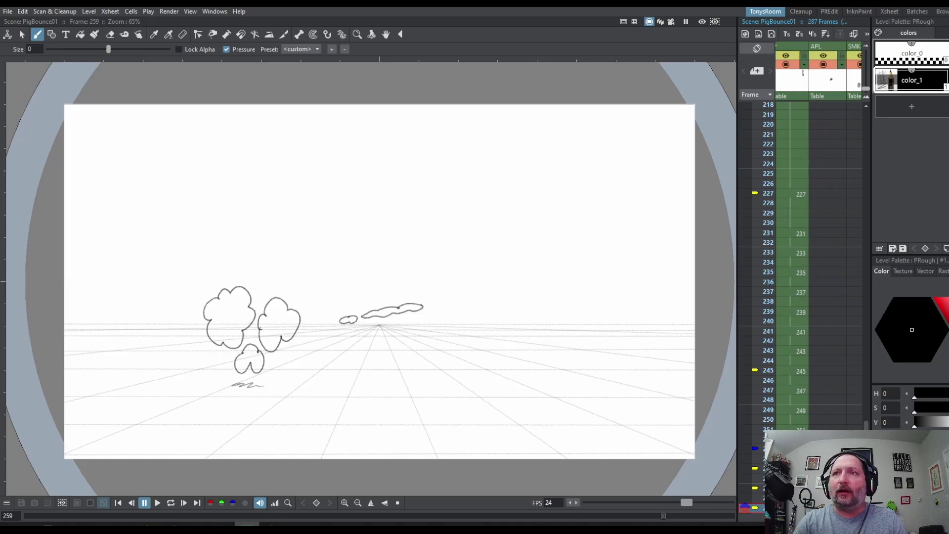
scroll(819, 198, up, 10)
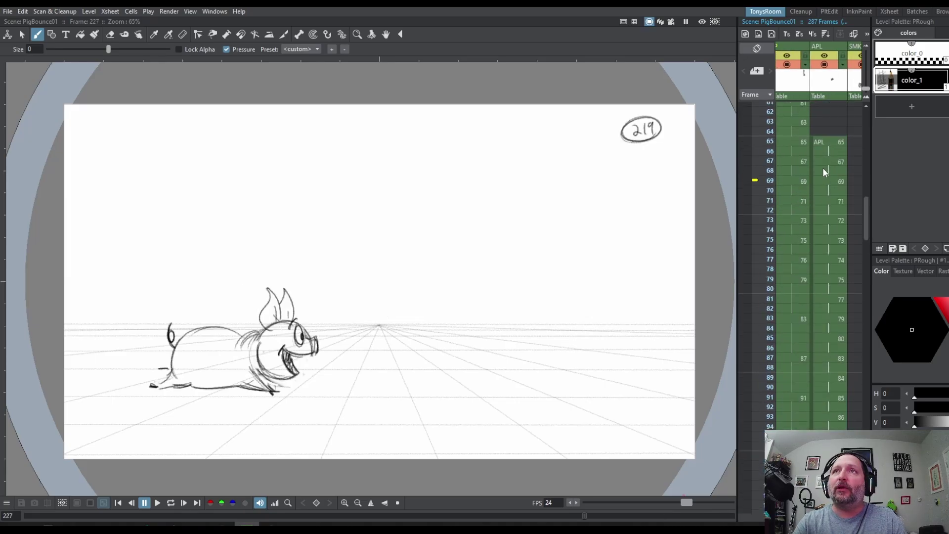
scroll(823, 170, up, 4)
click(820, 47)
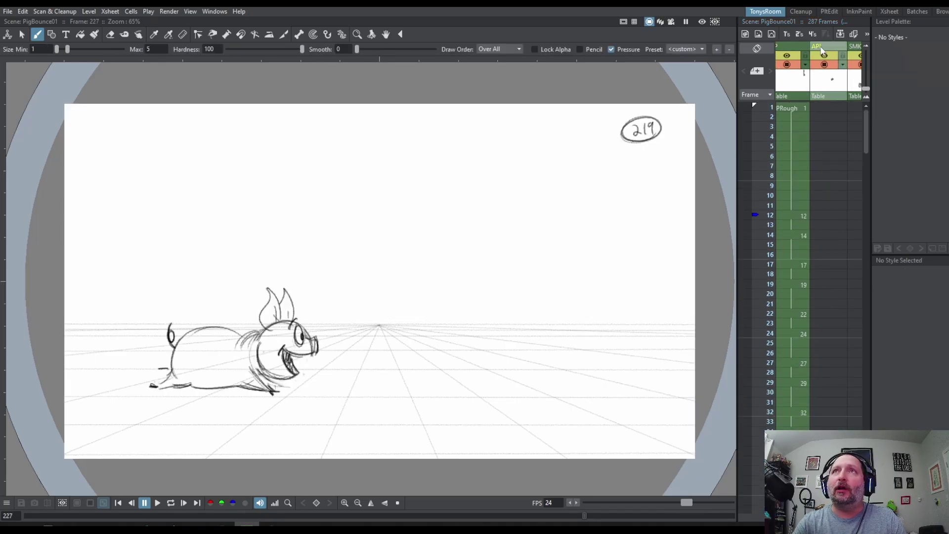
click(802, 215)
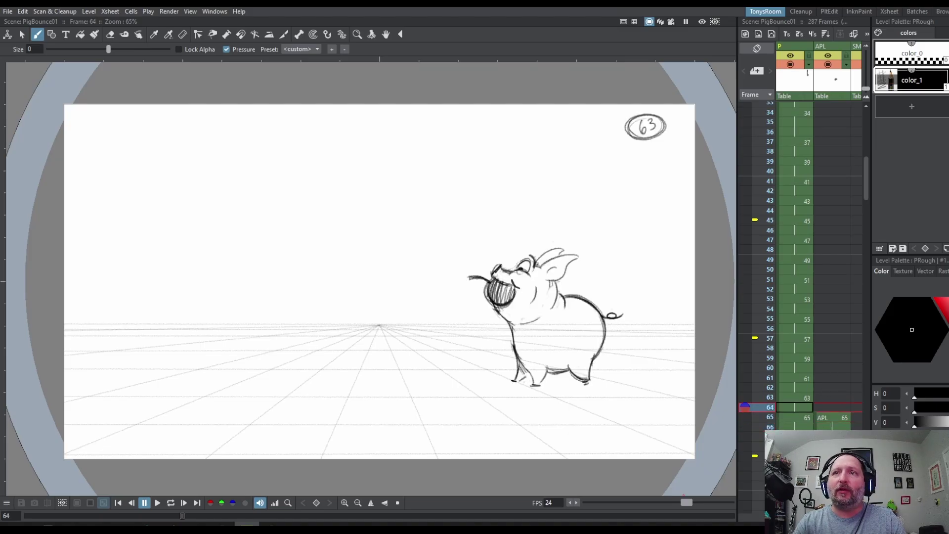
key(period)
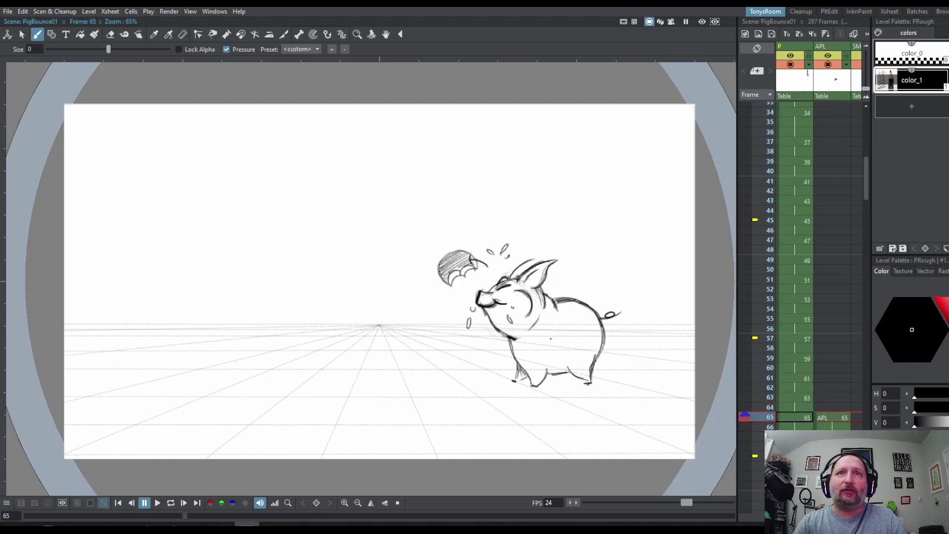
Step: Toggle the P column's visibility off and on at frames 65 and 63 to check which artwork it holds
click(791, 65)
click(790, 64)
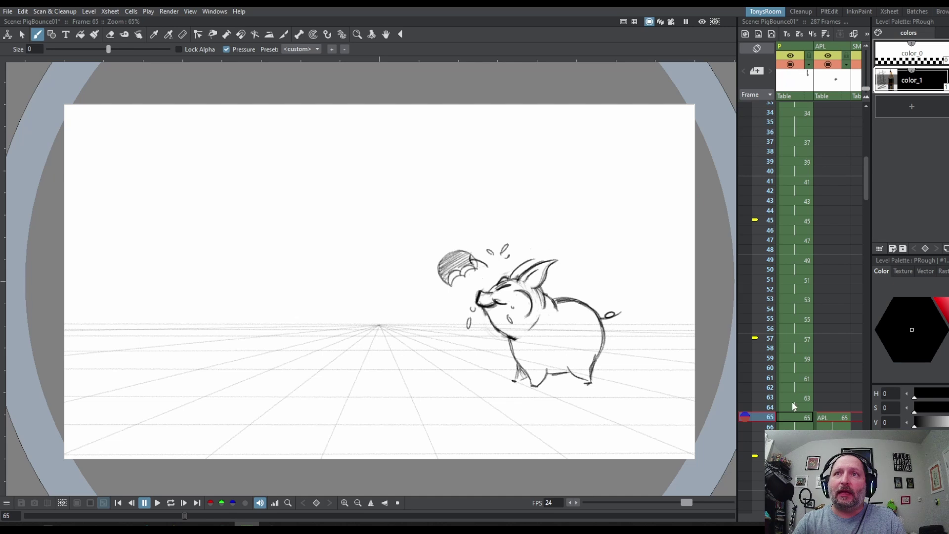
key(comma)
key(comma)
click(790, 65)
click(790, 64)
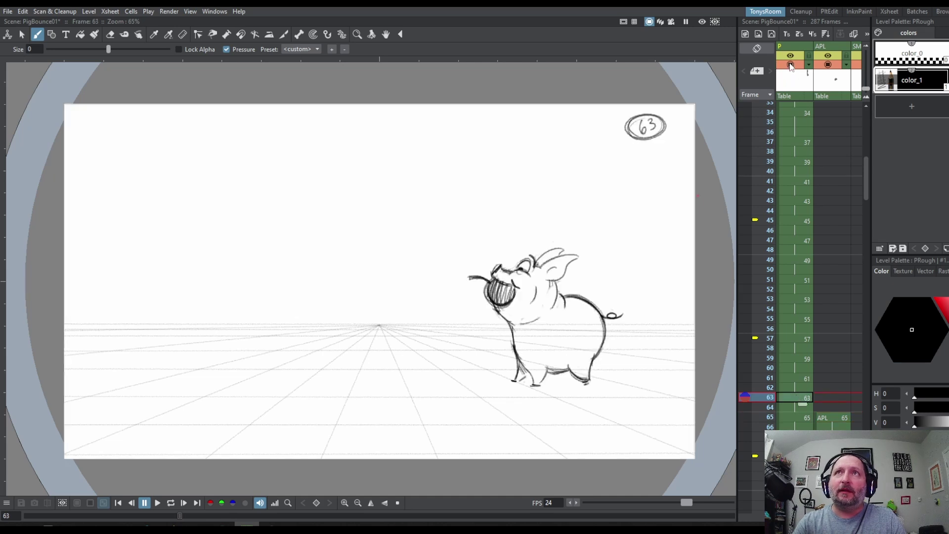
click(790, 65)
click(790, 65)
click(790, 65)
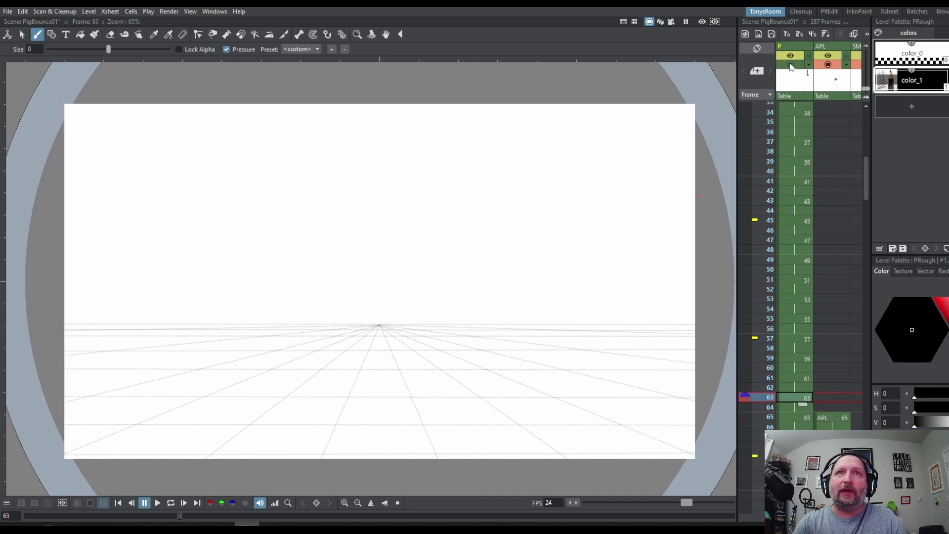
click(790, 65)
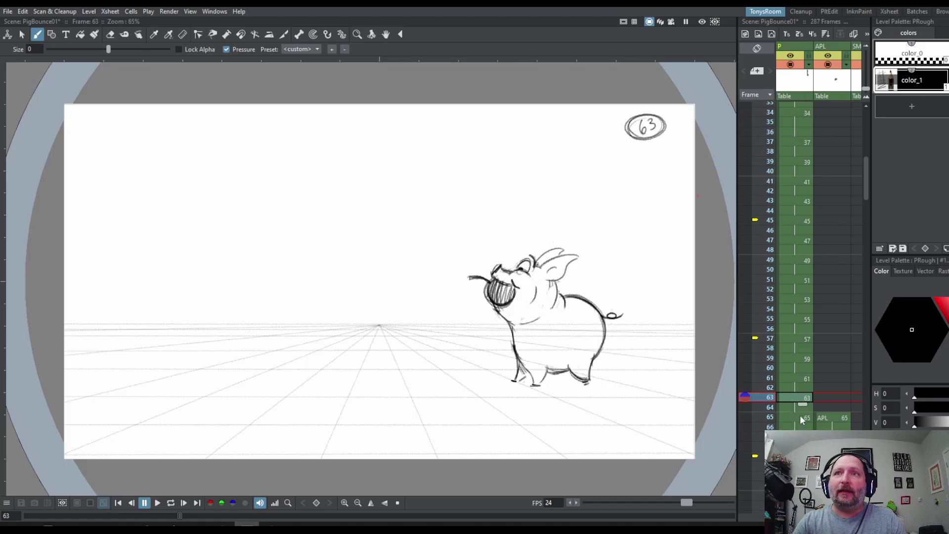
Step: Select the first APL cell at frame 65 and toggle that column's visibility off and on to isolate its artwork
click(822, 418)
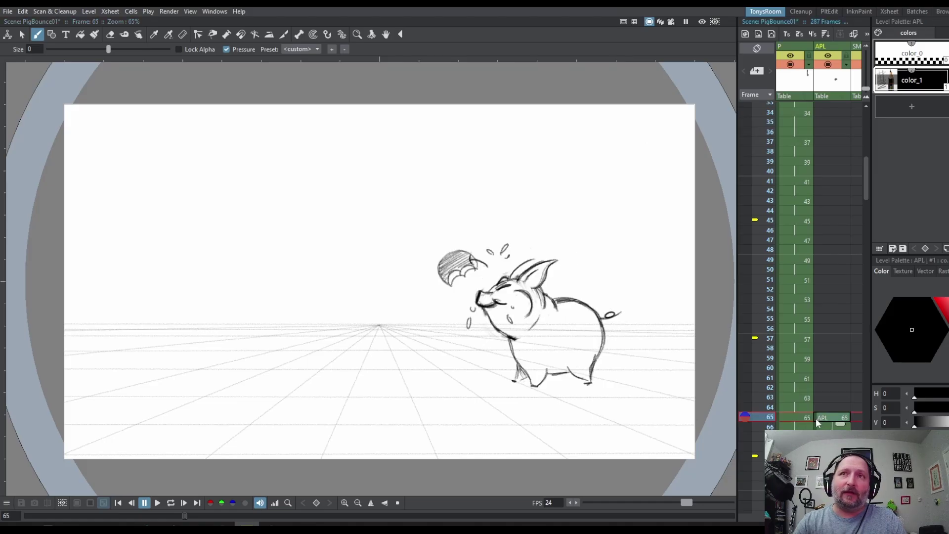
click(828, 66)
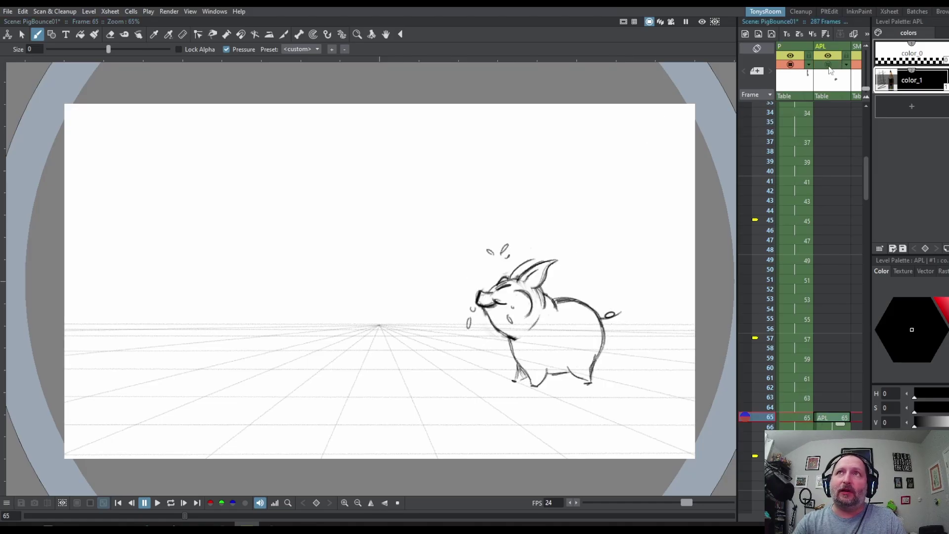
click(828, 65)
Step: Step back and forth through the APL column from frame 65 to 89 to examine the apple's fall and roll
scroll(811, 399, down, 2)
scroll(820, 381, down, 4)
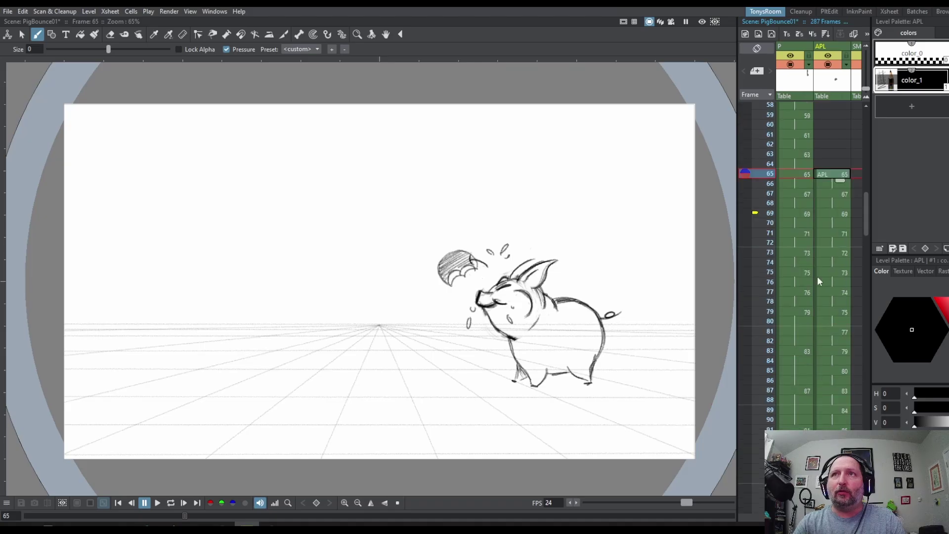
key(Down)
key(Down)
key(Down)
key(Down)
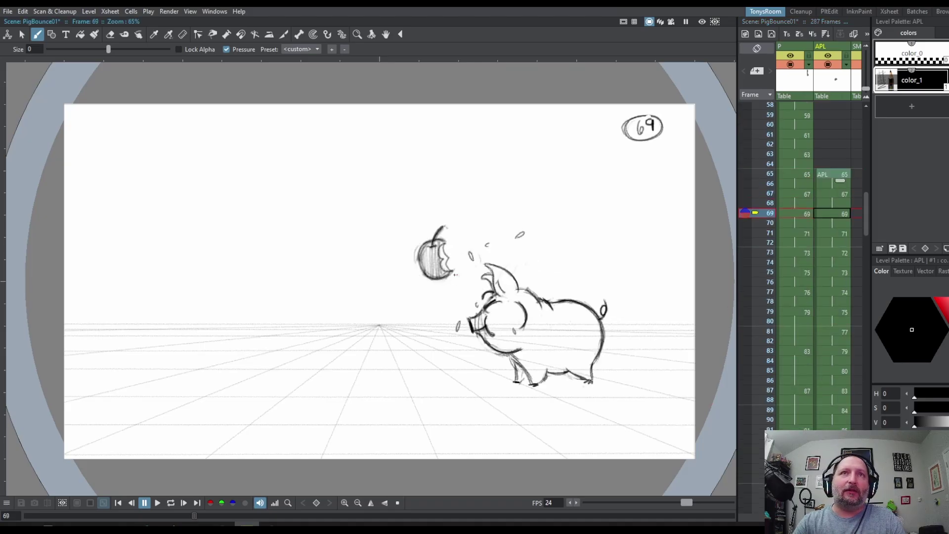
key(Down)
key(Down)
key(Down)
key(Down)
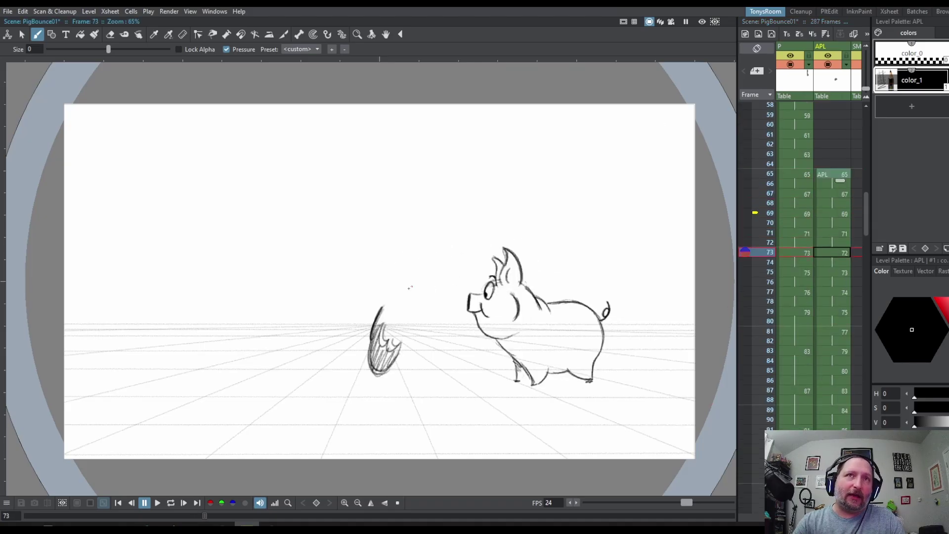
key(Down)
key(Down)
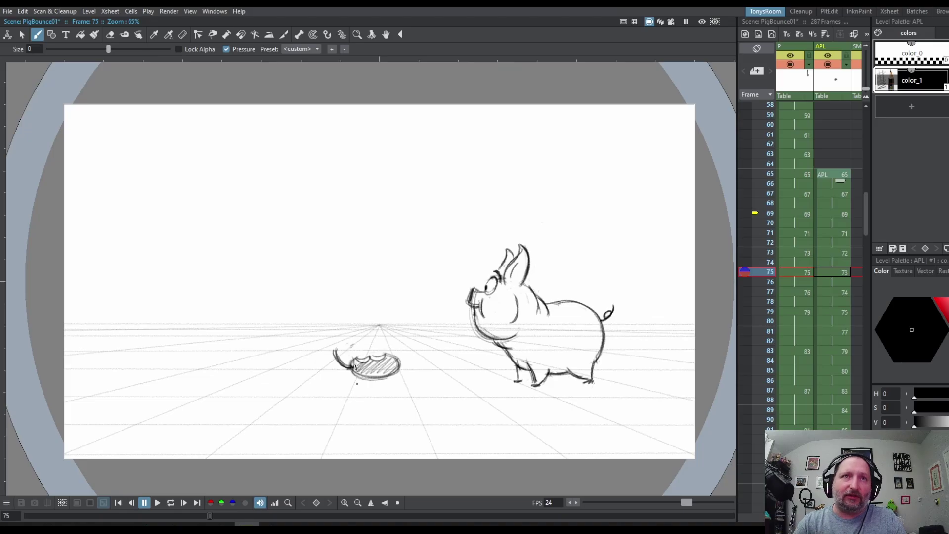
key(Down)
key(Down)
key(Down)
key(Down)
key(Down)
key(Down)
key(Down)
key(Down)
key(Down)
key(Down)
key(Up)
key(Down)
key(Up)
key(Down)
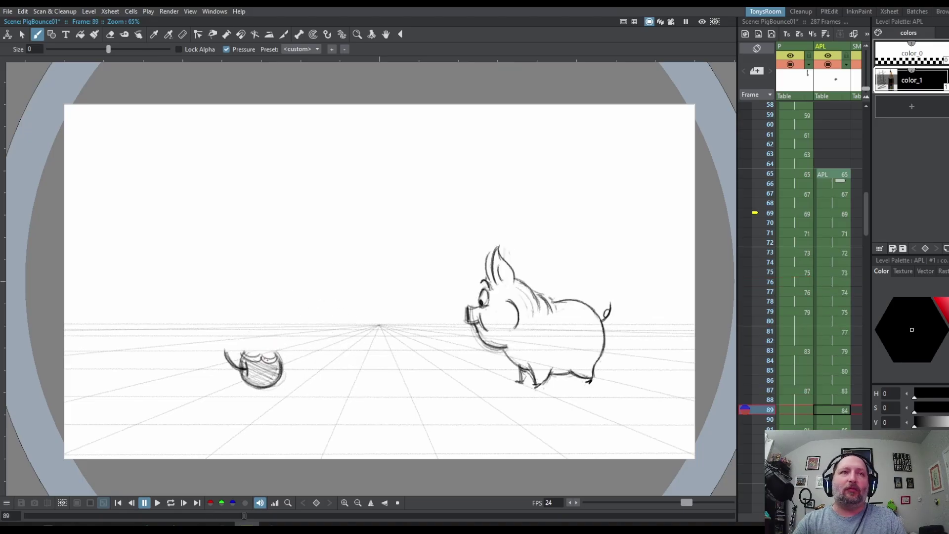
key(Down)
key(Down)
key(Down)
key(Down)
key(Down)
key(Down)
key(Down)
key(Down)
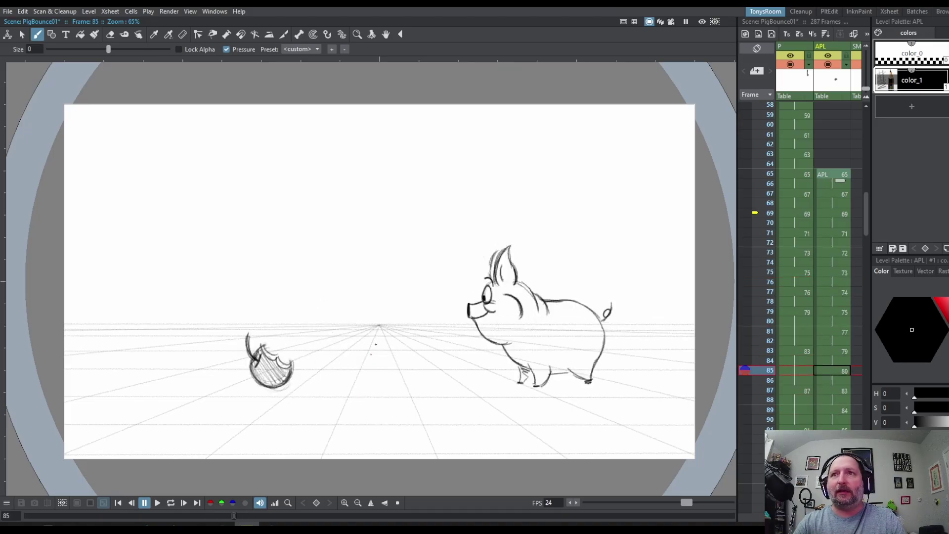
key(Up)
key(Up)
key(Up)
key(Up)
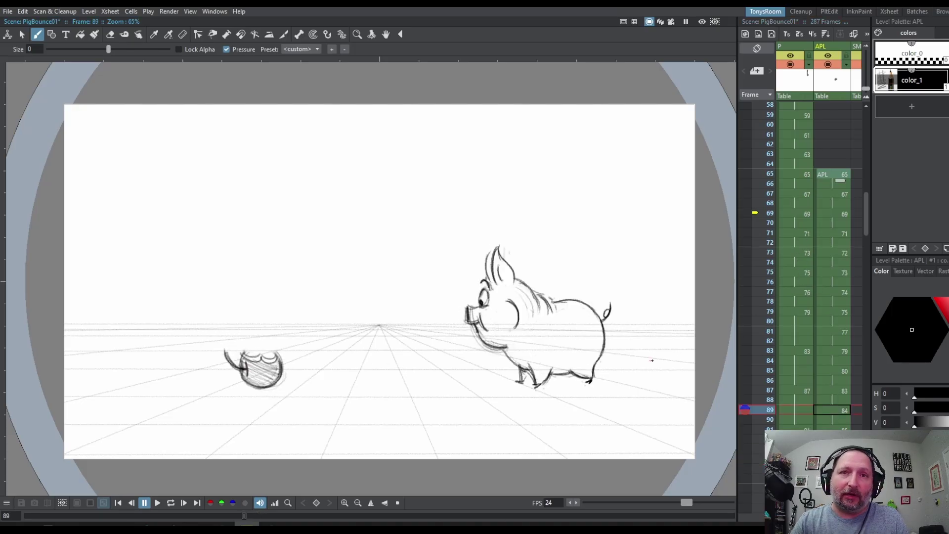
Step: Compare the drawing exposures of the P and APL columns around frames 75 to 79
click(793, 273)
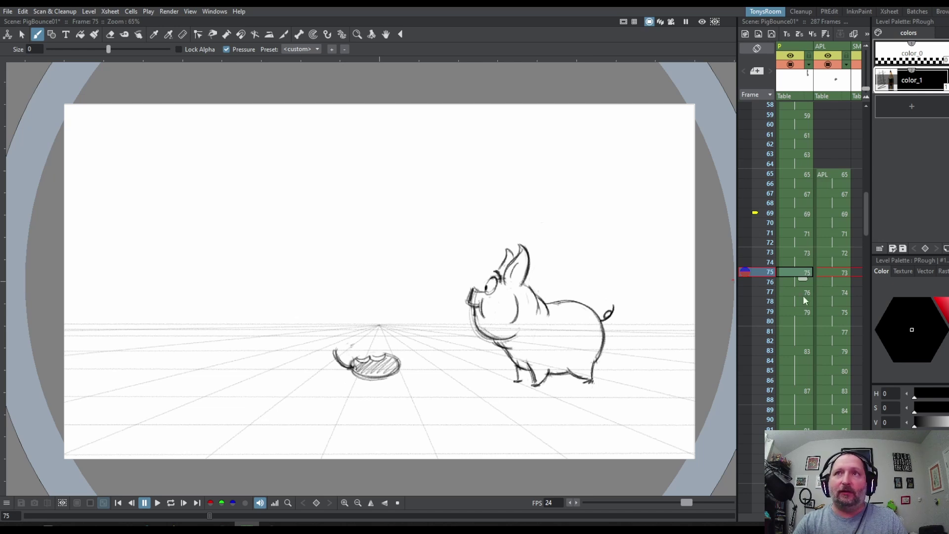
click(793, 311)
scroll(821, 297, down, 3)
click(844, 194)
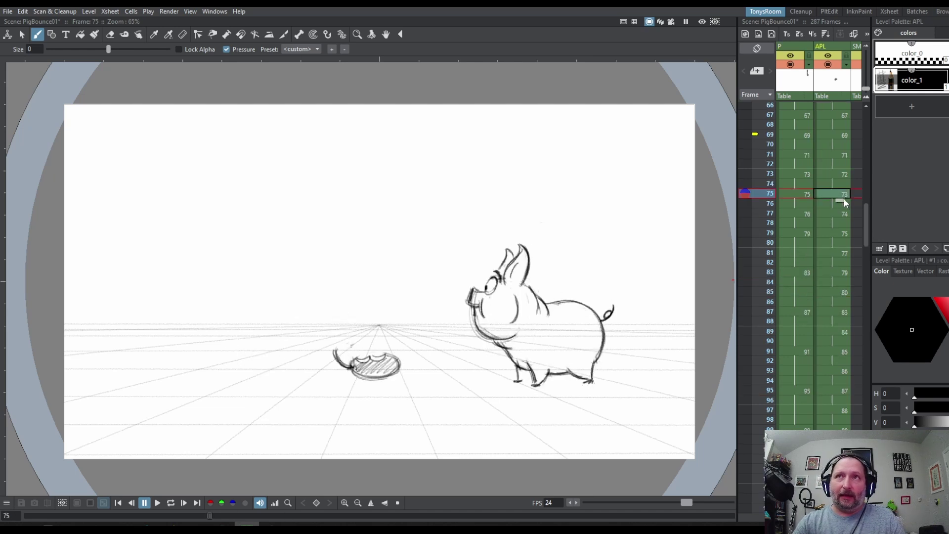
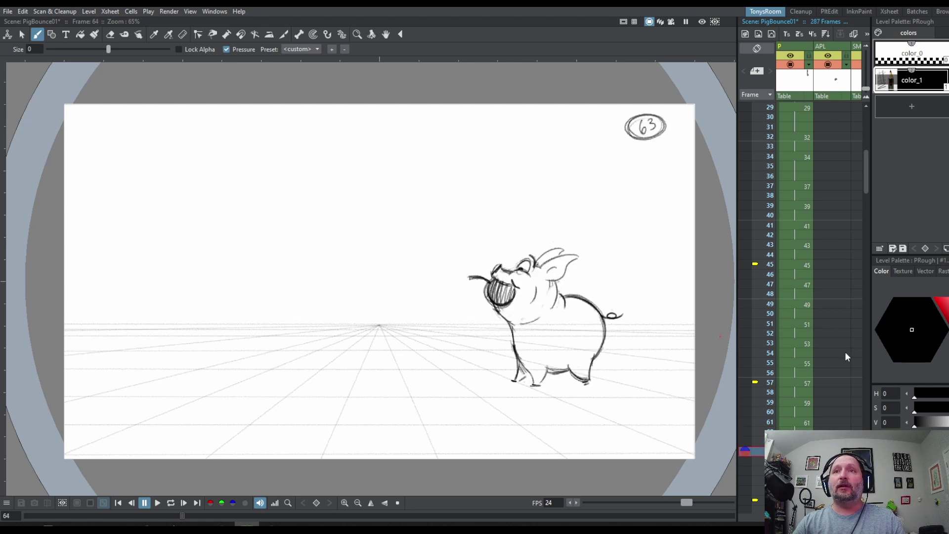
Step: Flip back and forth between frames 130 and 131 of the P column to compare the pig's poses
scroll(772, 369, down, 3)
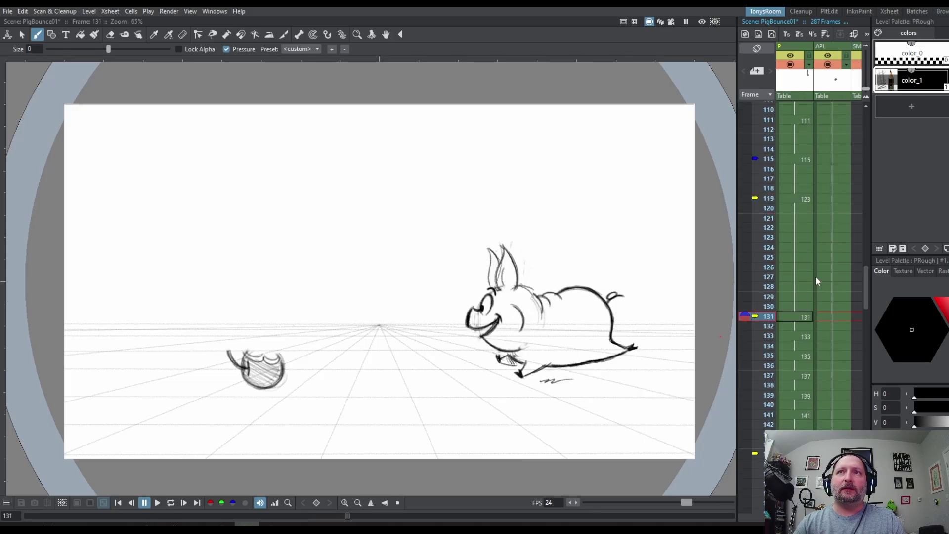
key(comma)
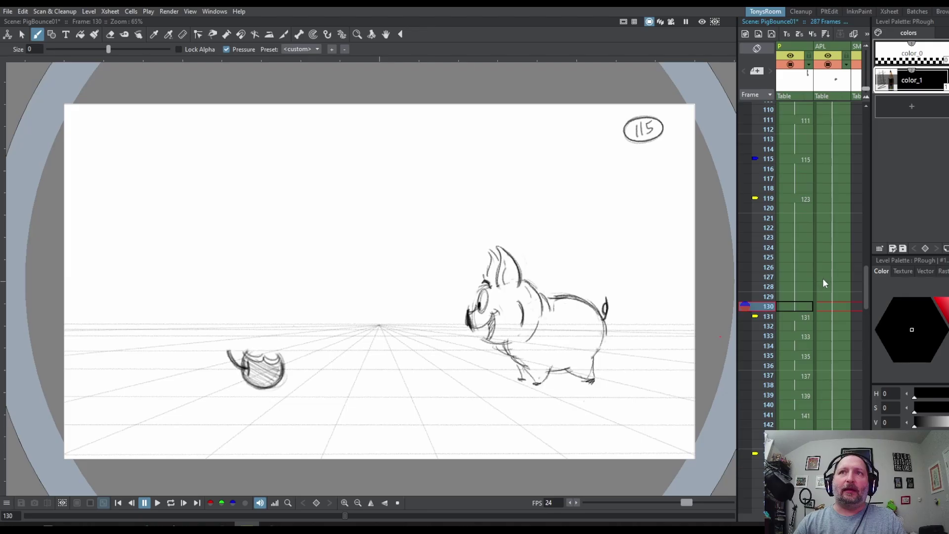
key(period)
key(comma)
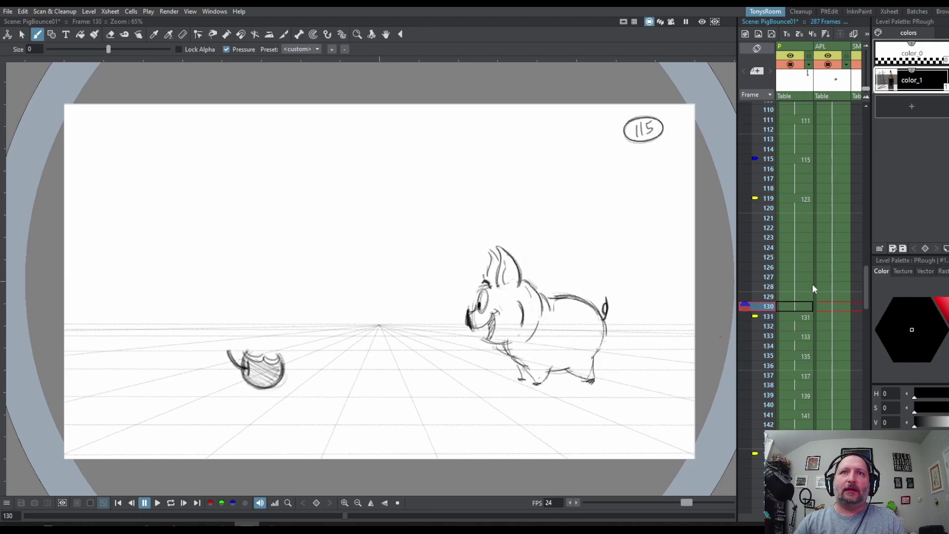
key(period)
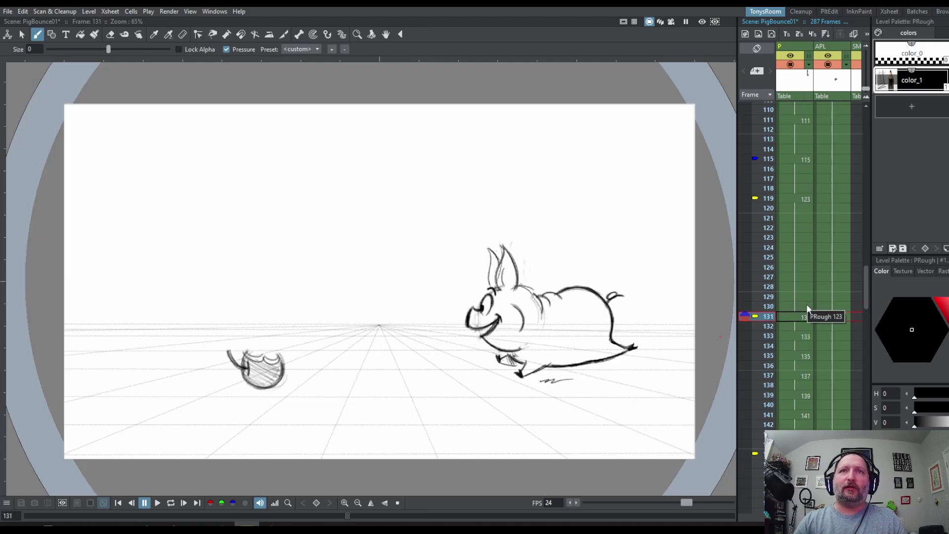
key(comma)
key(period)
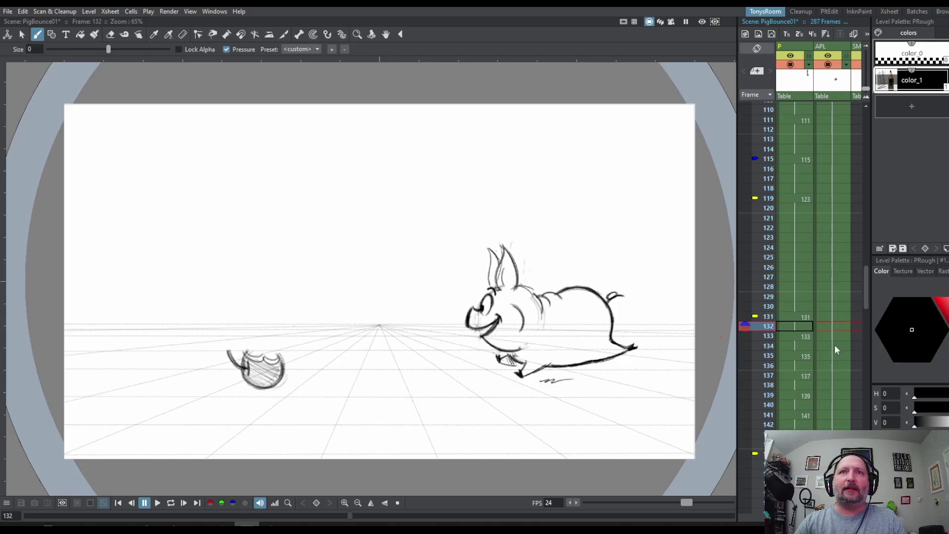
Step: Step through the P column from frame 131 to 138 to examine the pig's launch toward the apple
key(comma)
key(period)
key(period)
key(period)
key(period)
key(period)
key(period)
key(period)
key(period)
key(period)
key(period)
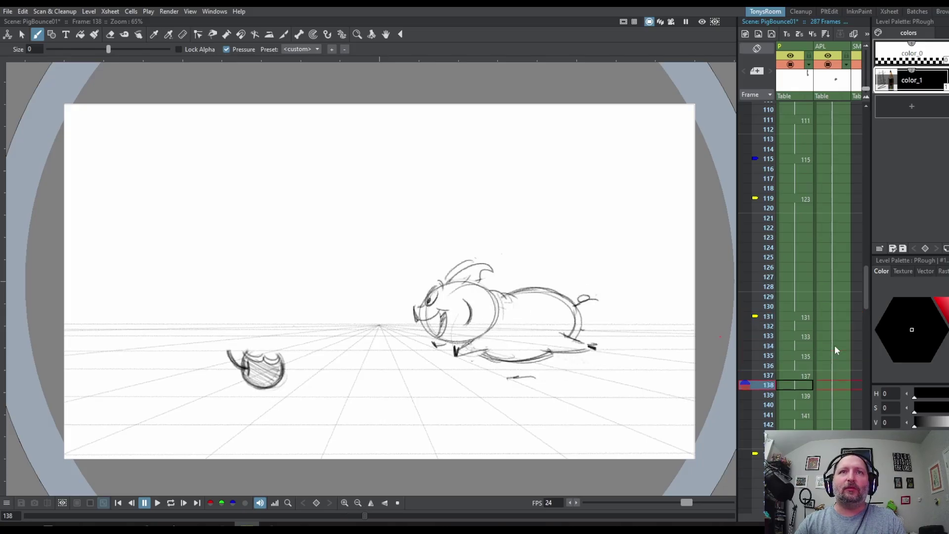
key(comma)
key(comma)
key(comma)
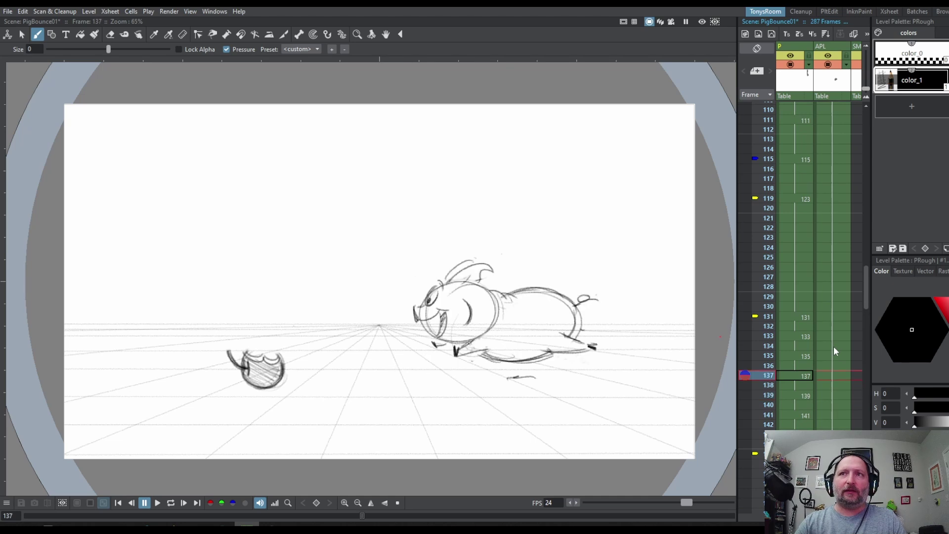
Step: Step through the P column from frame 137 to 145 to examine the pig's arrival at the apple
key(period)
key(period)
key(period)
key(period)
key(period)
key(period)
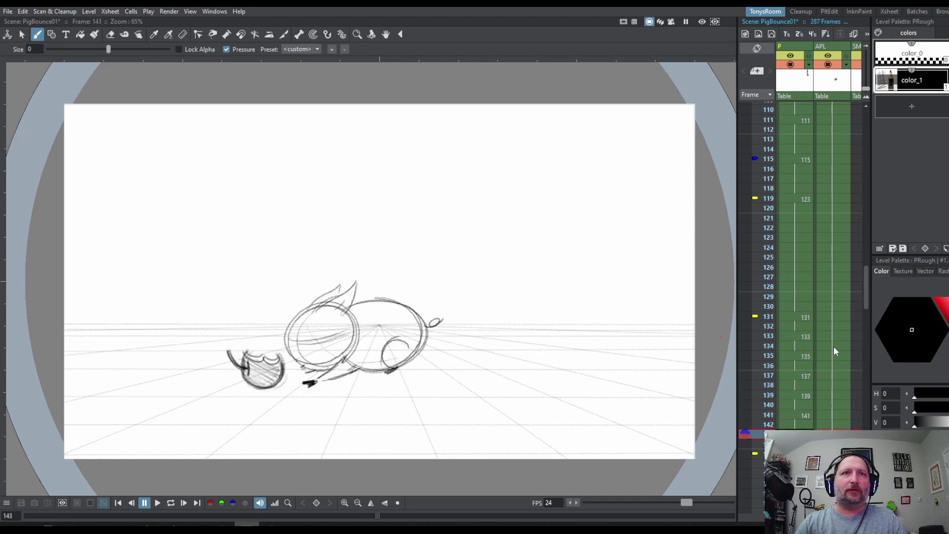
key(period)
key(period)
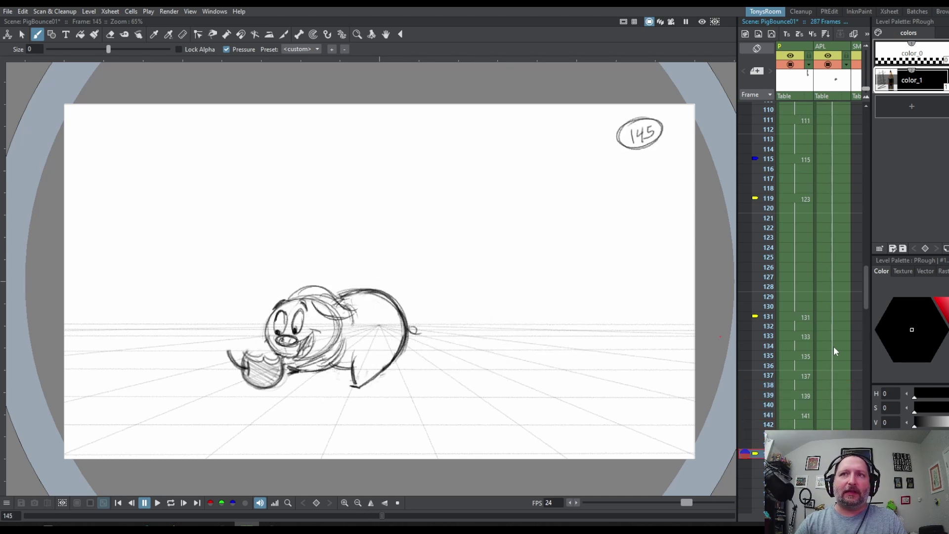
Step: Select the frame 135 drawing in the P column and add onion skins for frames 131, 133, 137 and 139
key(comma)
key(comma)
key(comma)
key(comma)
key(comma)
key(comma)
click(802, 356)
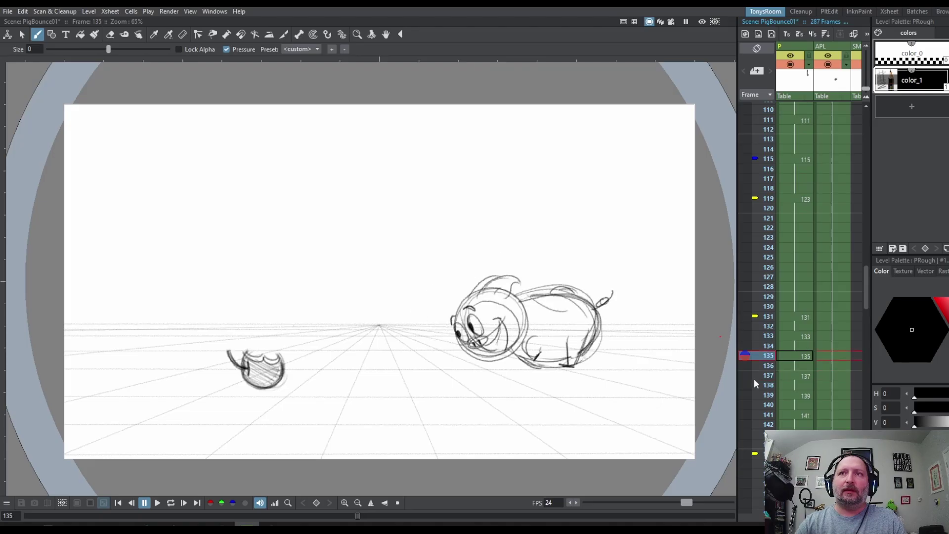
click(745, 376)
click(745, 396)
drag(744, 354, 747, 320)
click(746, 319)
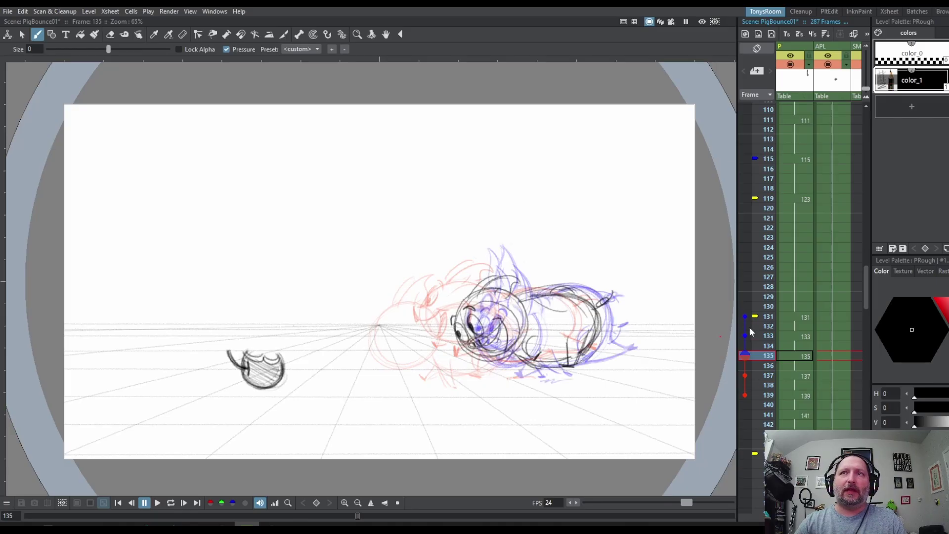
Step: Step between frames 135 and 143 with the onion skins on to compare the spacing of the pig drawings
key(period)
key(period)
key(period)
key(period)
key(comma)
key(comma)
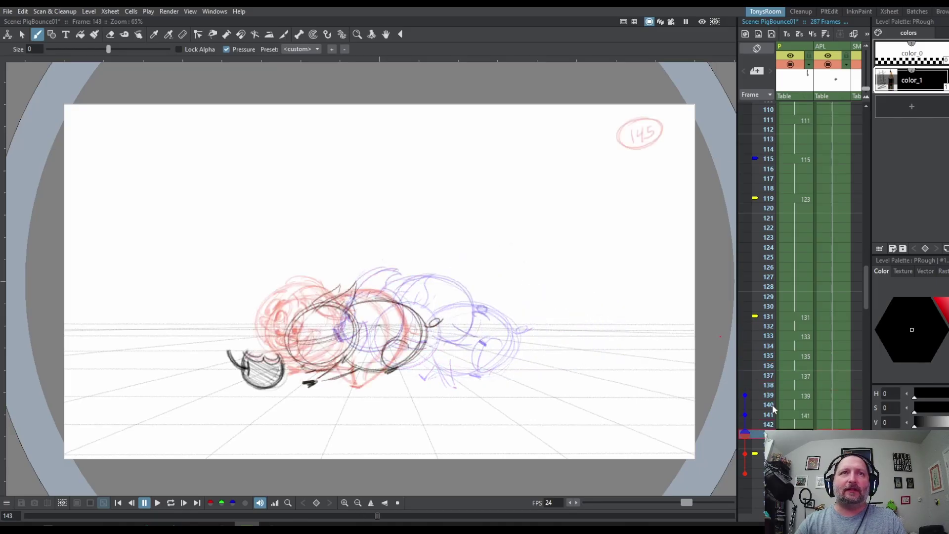
key(period)
key(period)
key(period)
key(period)
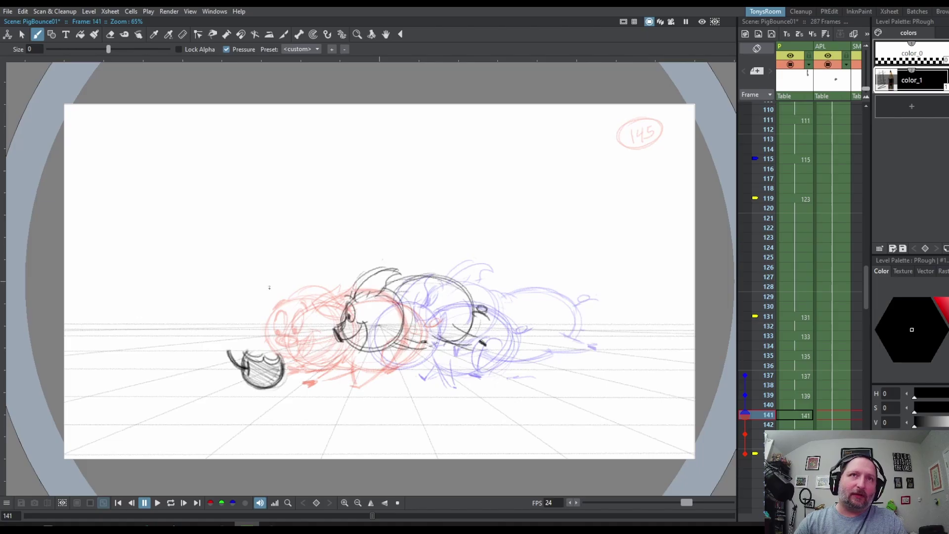
key(period)
key(period)
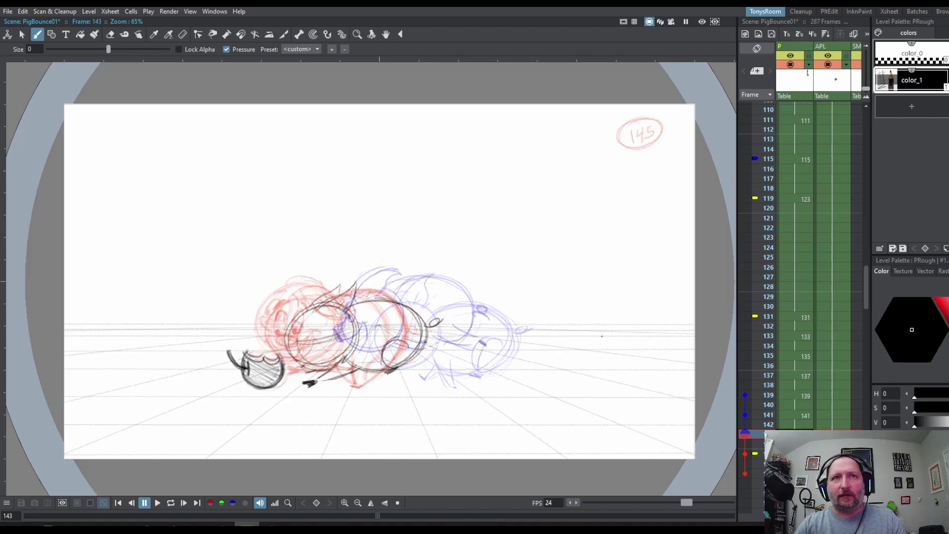
Step: Flip back to frame 133 and forward again toward frame 143 to review the pig's run with onion skins
key(comma)
key(comma)
key(comma)
key(comma)
key(comma)
key(comma)
key(comma)
key(comma)
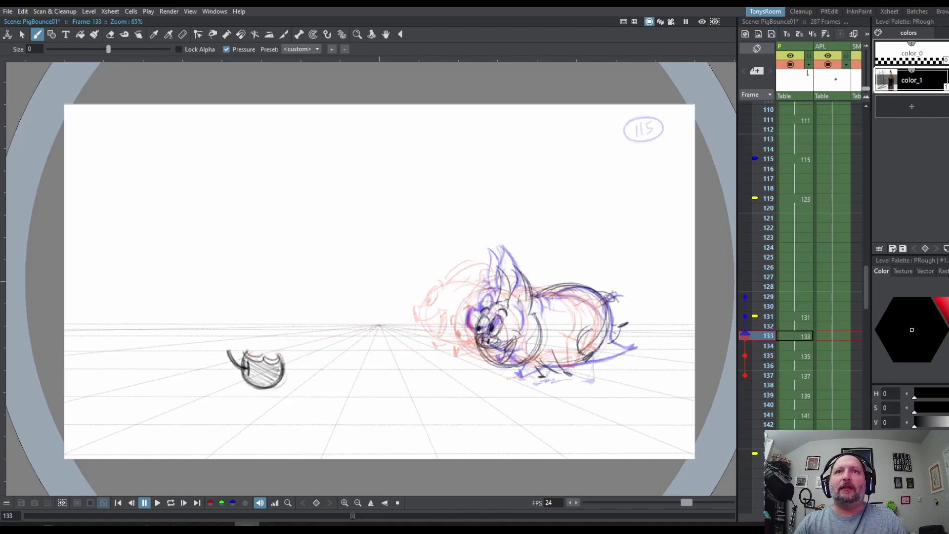
key(period)
key(period)
key(period)
key(period)
key(period)
key(period)
key(comma)
key(comma)
key(comma)
key(comma)
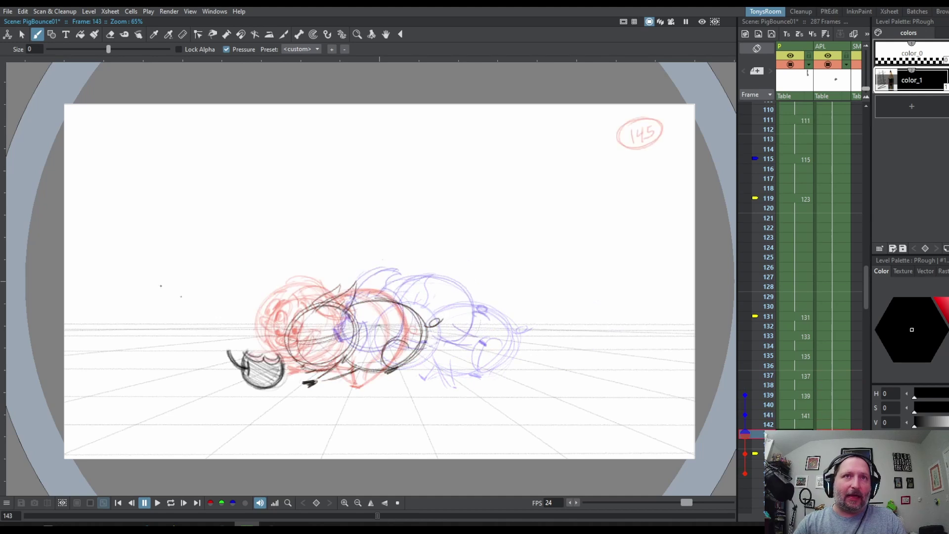
Step: Advance through the P column past frame 143 to examine the drawings that follow
key(period)
key(period)
key(period)
key(period)
key(period)
key(period)
key(period)
key(period)
key(period)
key(period)
key(period)
key(period)
key(period)
key(period)
key(period)
key(period)
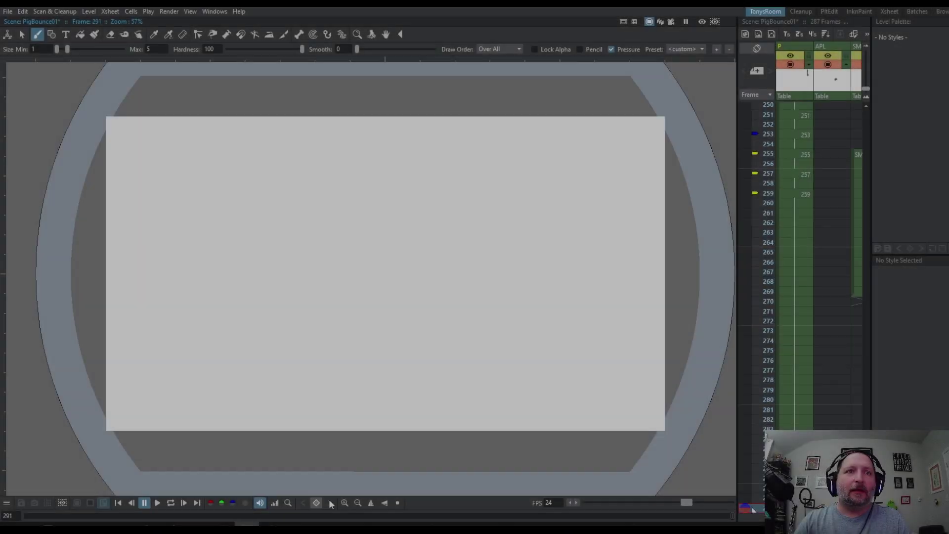
Step: Examine the SMK column's drawing exposures from frame 255 to 269
scroll(753, 509, left, 2)
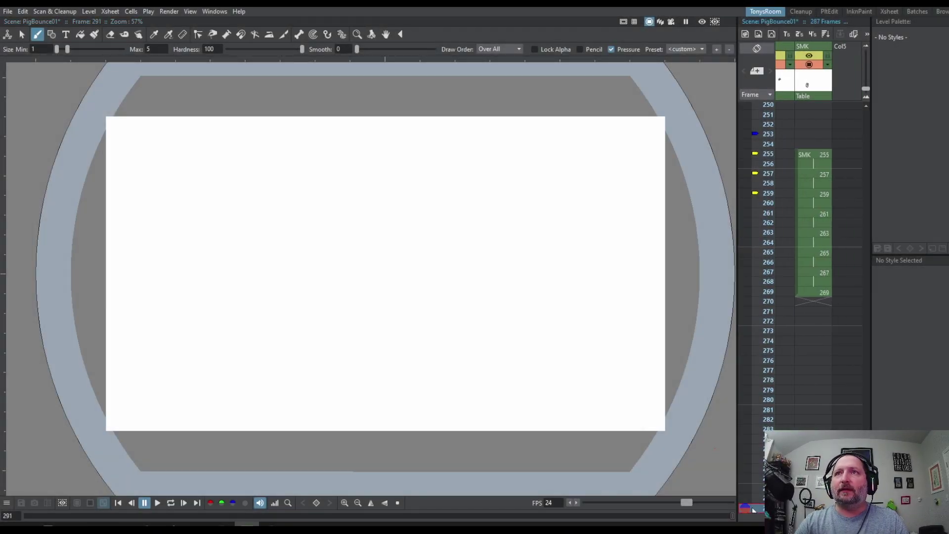
scroll(753, 509, left, 1)
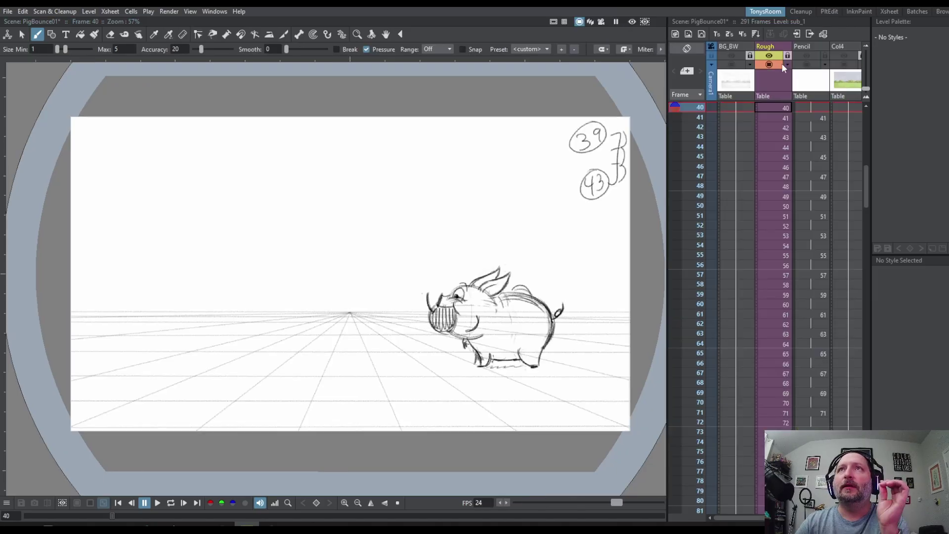
Step: Select the sub_1 cell at frame 1 and set the Rough column's opacity to 36%
click(781, 63)
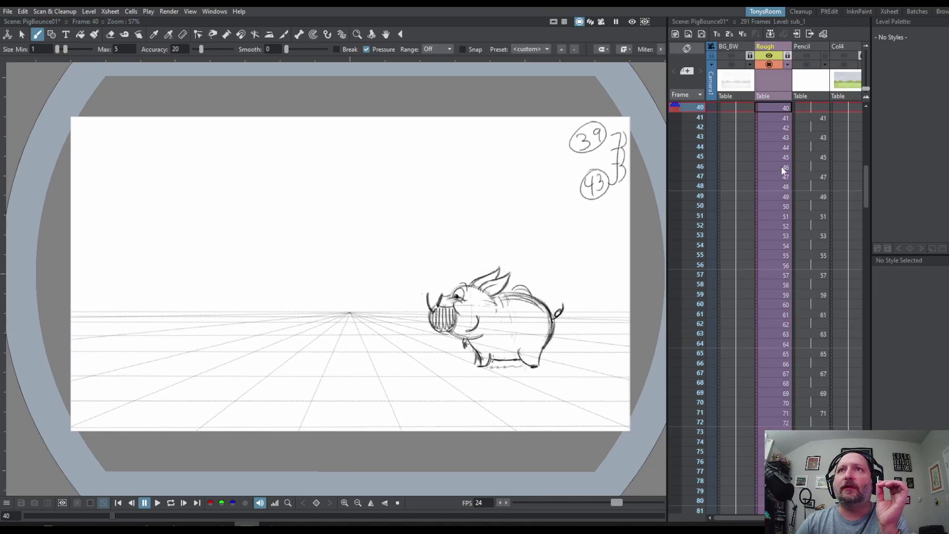
scroll(774, 140, up, 10)
click(777, 108)
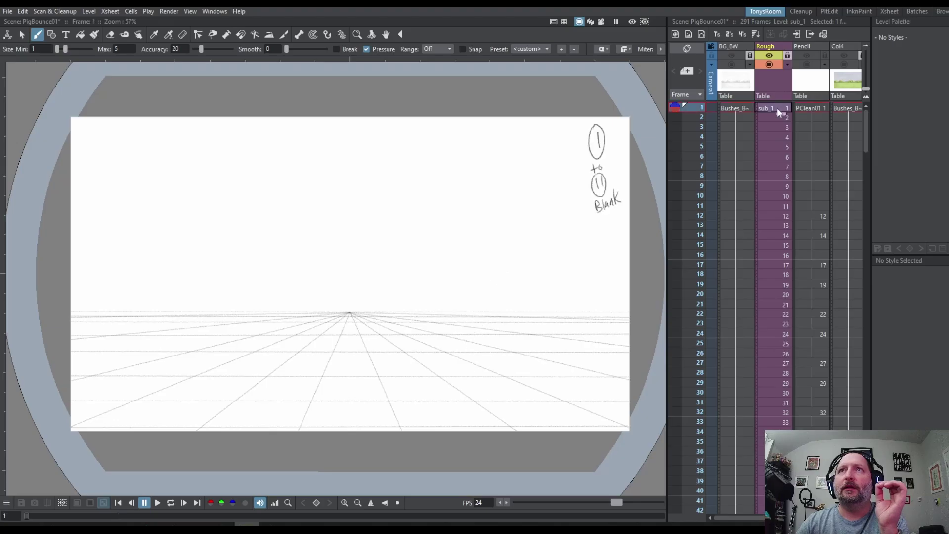
click(787, 65)
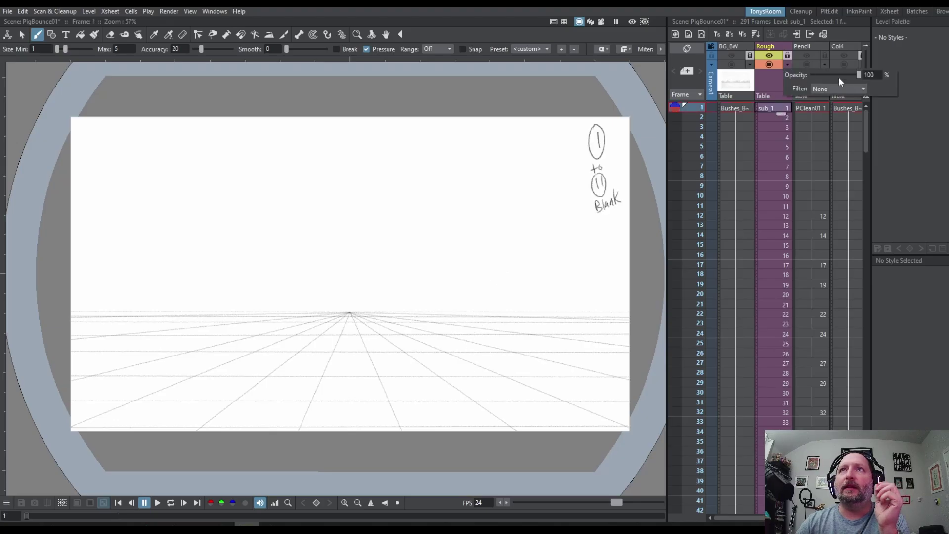
drag(834, 74, 829, 75)
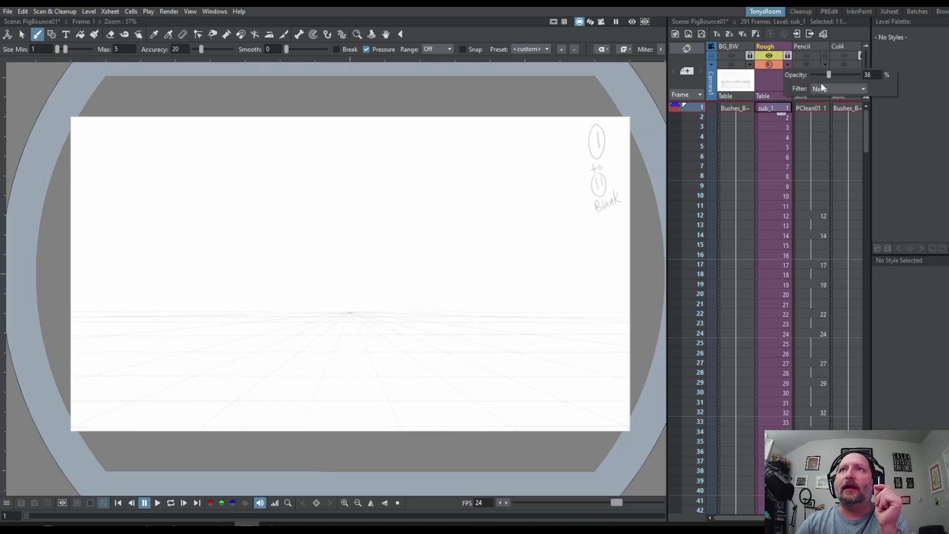
Step: Select the first PClean01 cell, turn on the Pencil column's visibility and go to frame 31
click(810, 109)
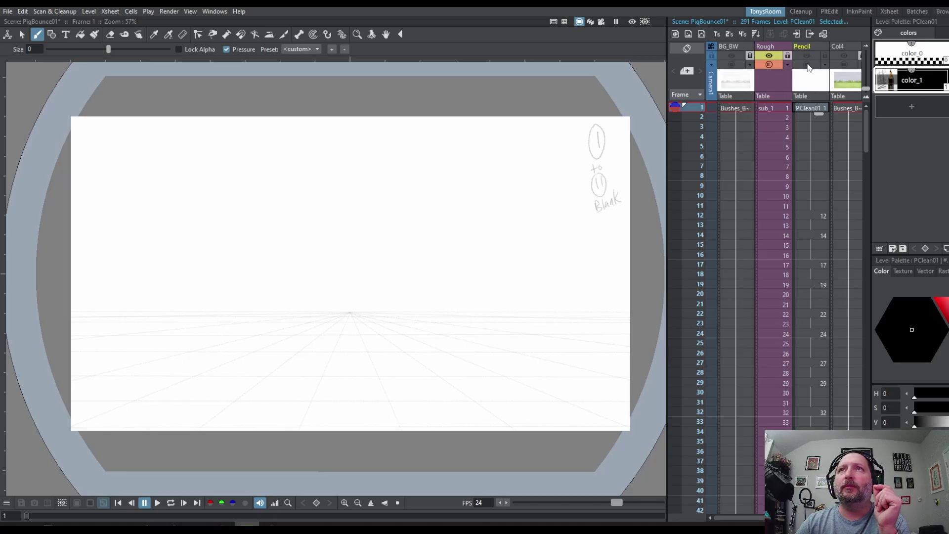
click(808, 46)
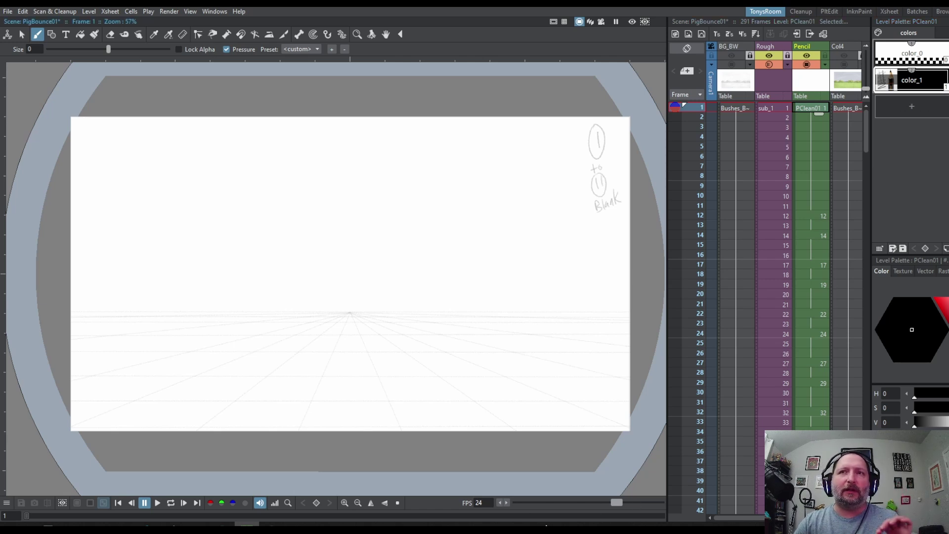
drag(30, 516, 92, 516)
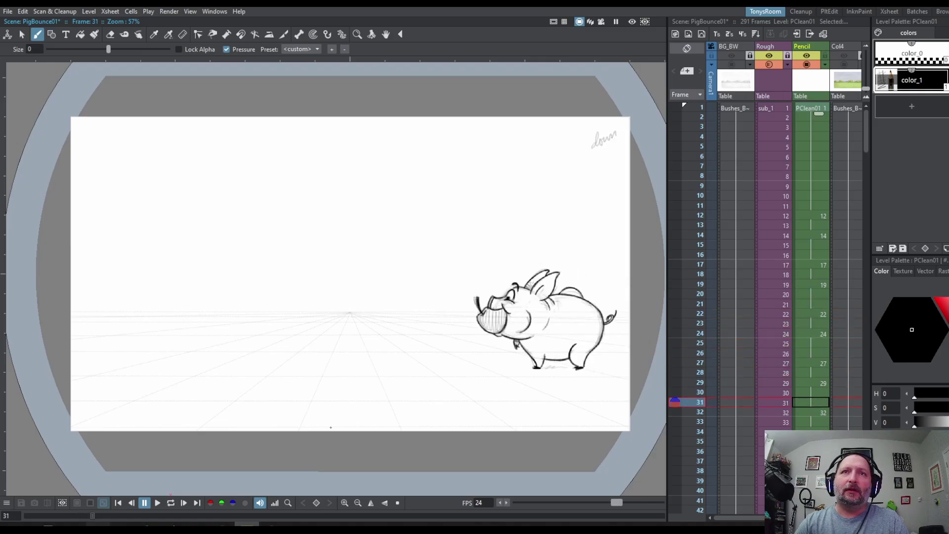
Step: Toggle the Pencil column's visibility off and on at frame 31 to compare the clean pig drawing with the rough
scroll(568, 340, up, 4)
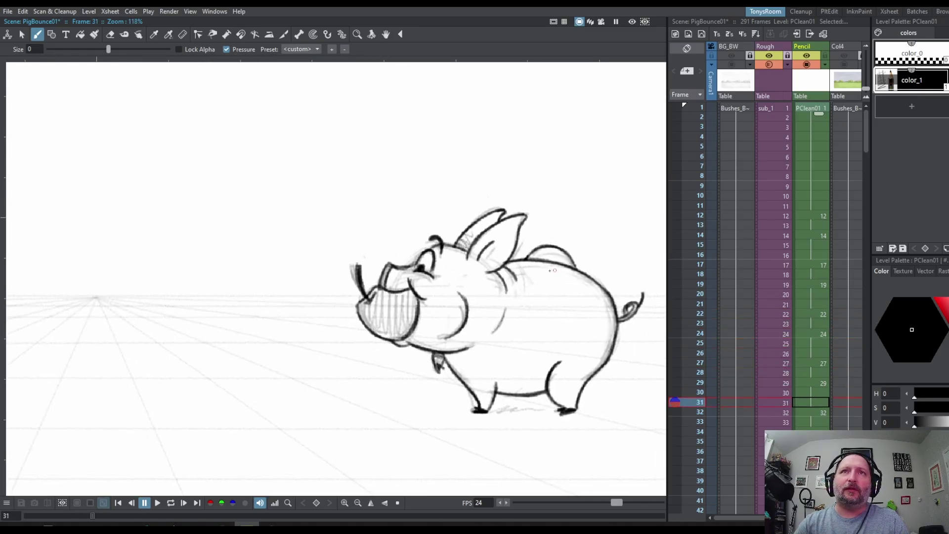
click(806, 65)
click(806, 65)
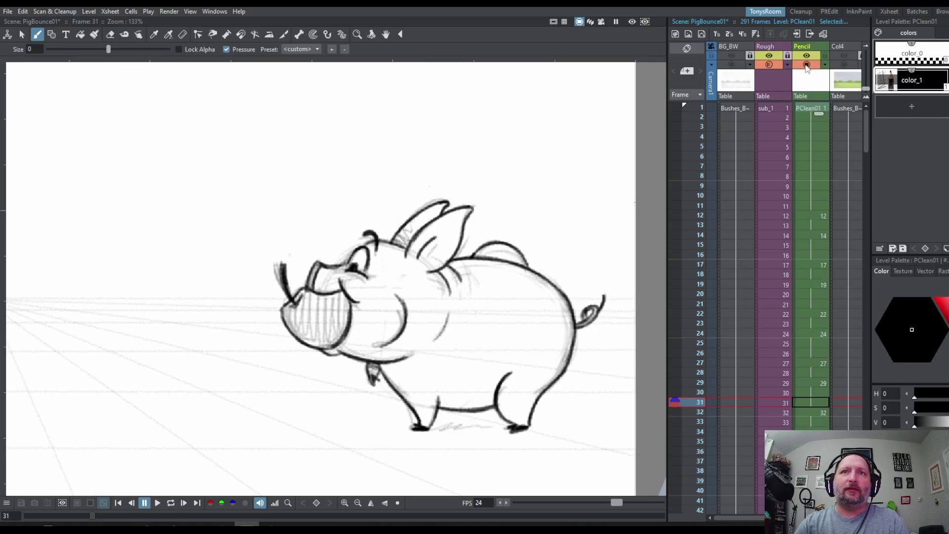
click(806, 65)
click(806, 65)
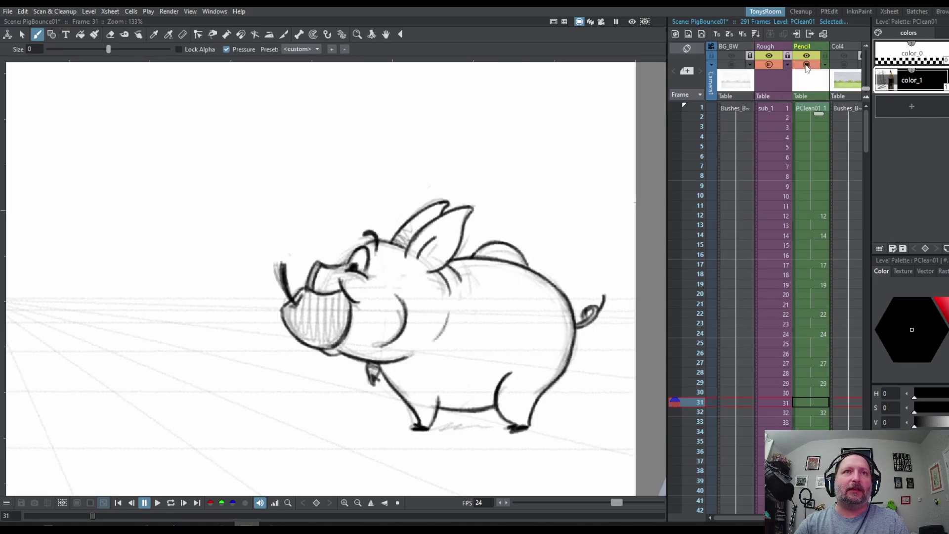
scroll(526, 302, down, 2)
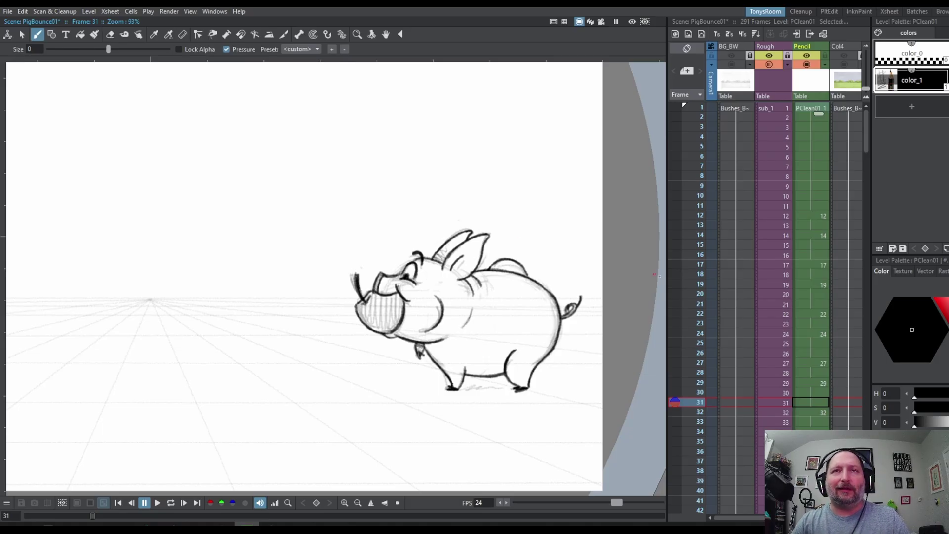
Step: Compare the clean and rough drawings around frame 73 by toggling the Pencil column's visibility, and select its frame 65 cell
key(comma)
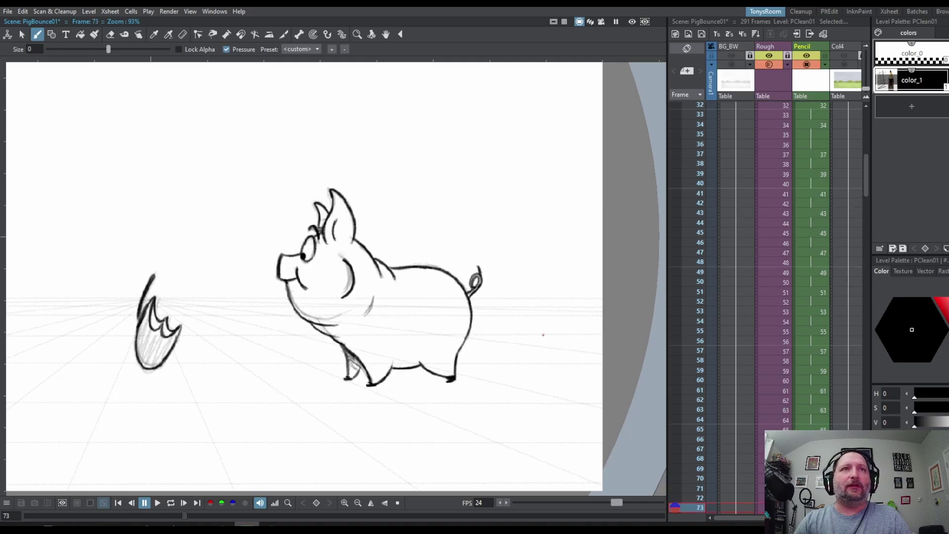
click(806, 65)
click(807, 64)
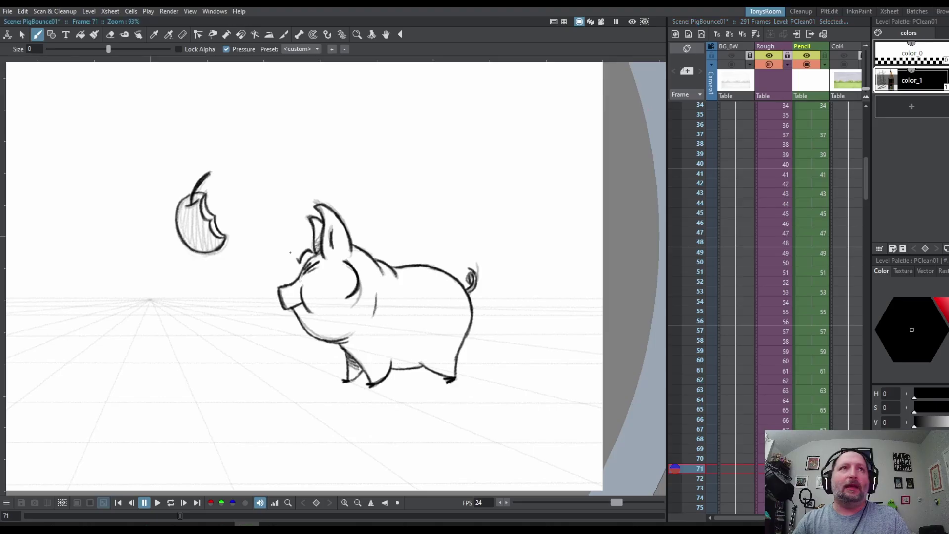
click(821, 412)
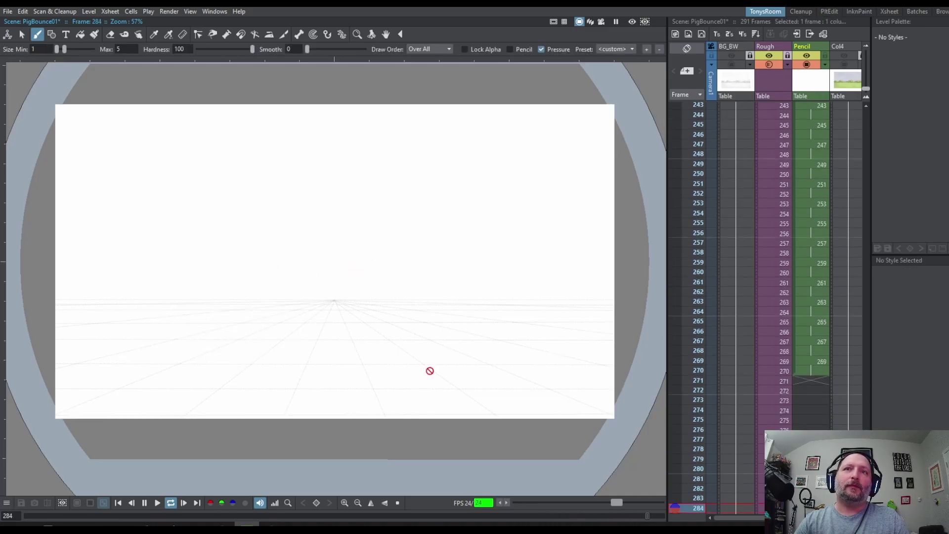
Step: Scrub to frame 229 and inspect the clean pig drawing over the faded rough up close
click(486, 516)
mouse_move(486, 516)
mouse_down()
mouse_move(445, 516)
mouse_move(528, 519)
mouse_up()
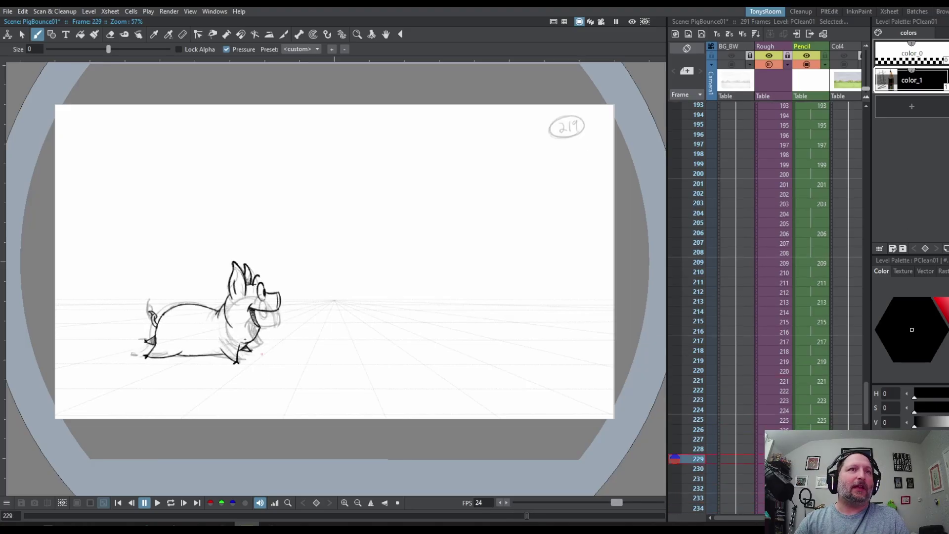
scroll(223, 342, up, 2)
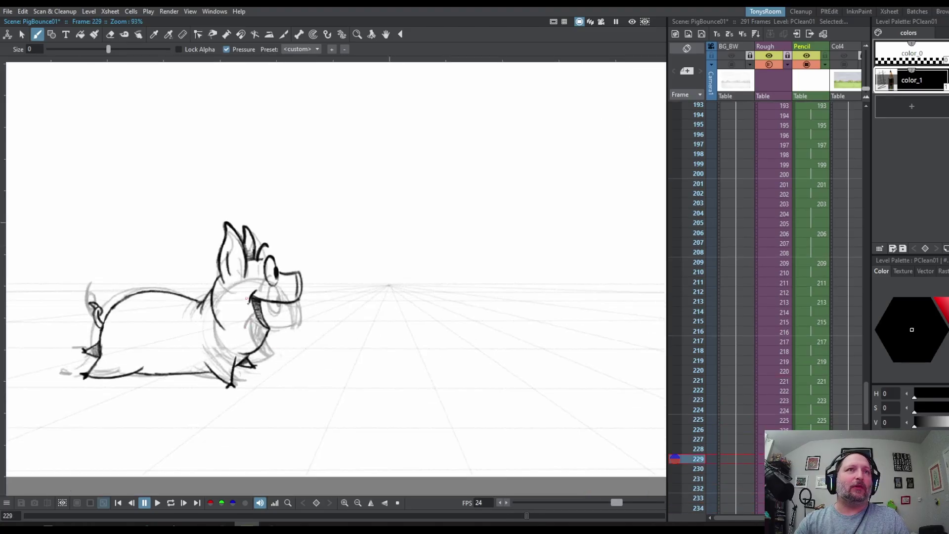
scroll(283, 322, down, 1)
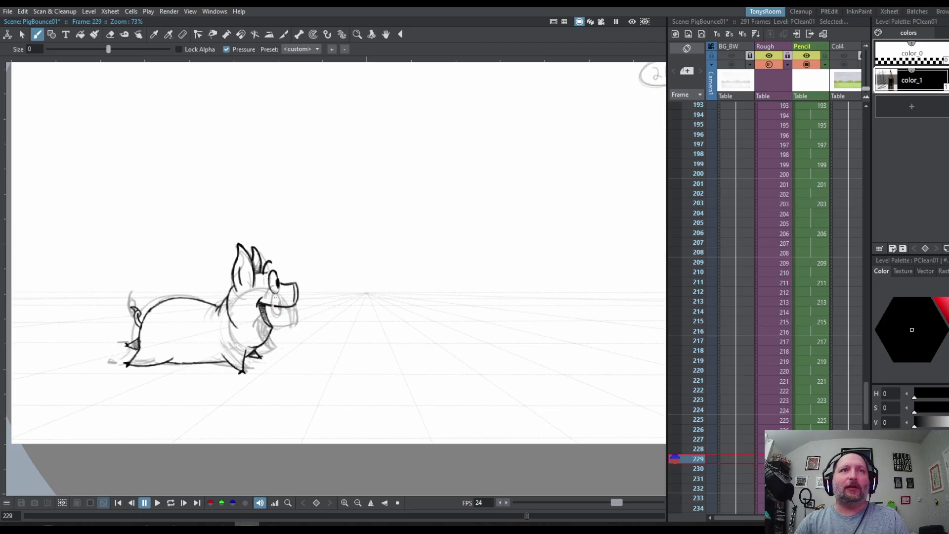
Step: Go to frame 261 of the Pencil column and toggle its visibility off and on to compare the smoke puffs with the rough
key(l)
scroll(277, 307, down, 2)
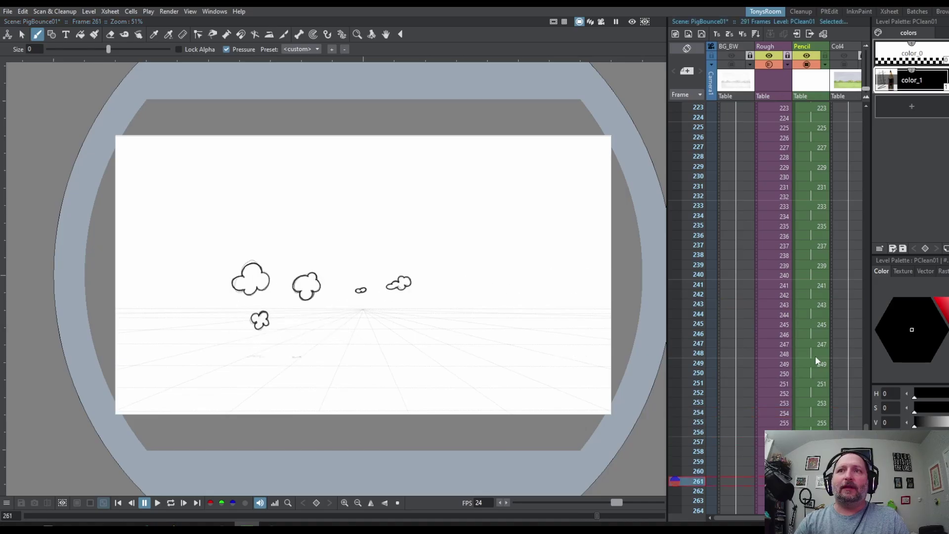
scroll(815, 361, down, 5)
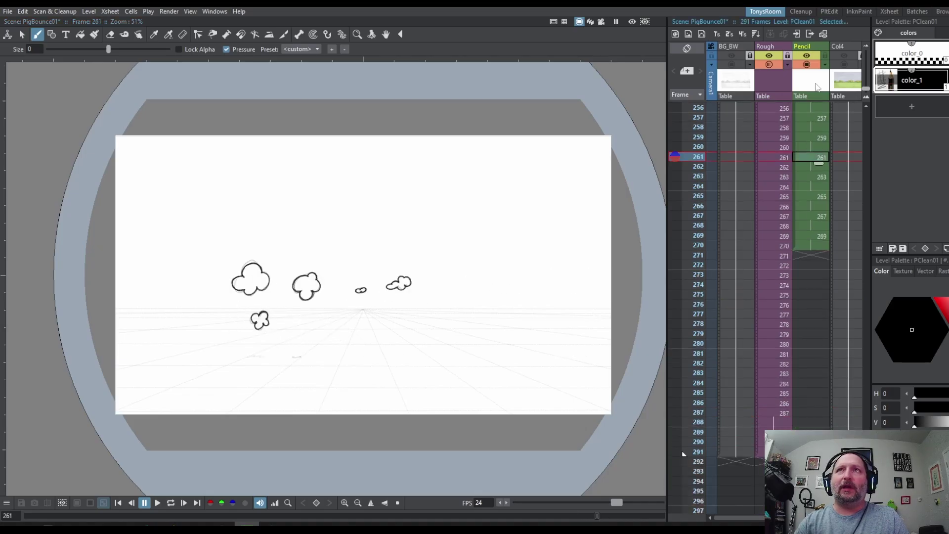
click(810, 65)
click(809, 64)
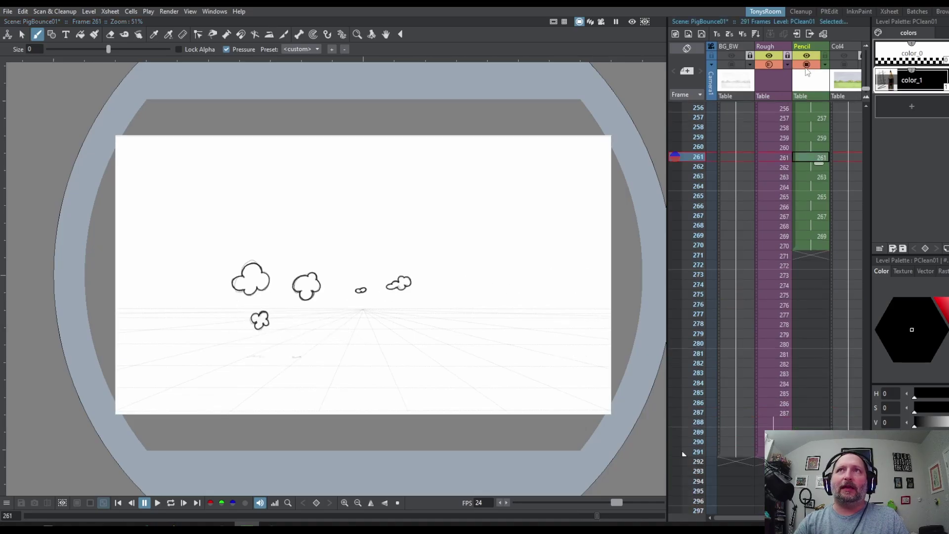
scroll(802, 159, up, 9)
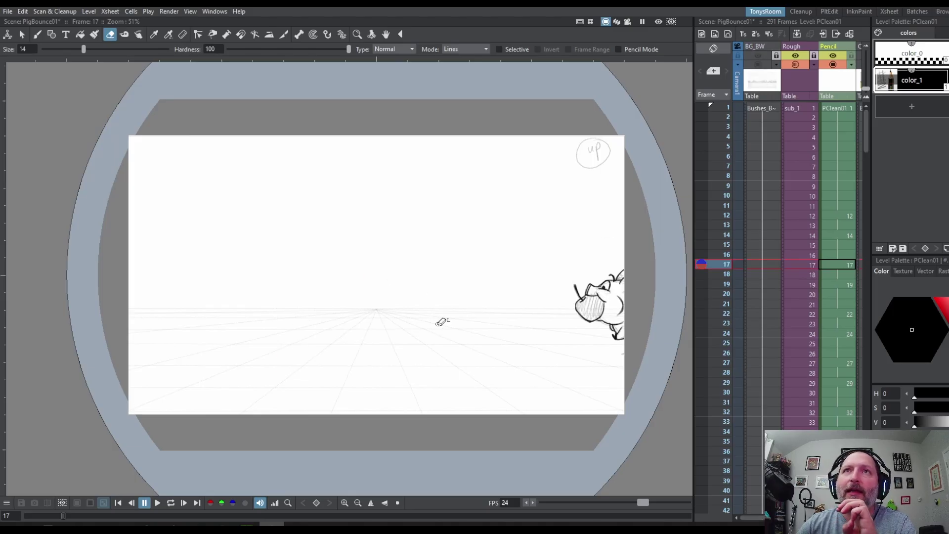
Step: Show the BG_BW background column in the viewer and hide the Rough column at frame 1
click(758, 64)
click(768, 70)
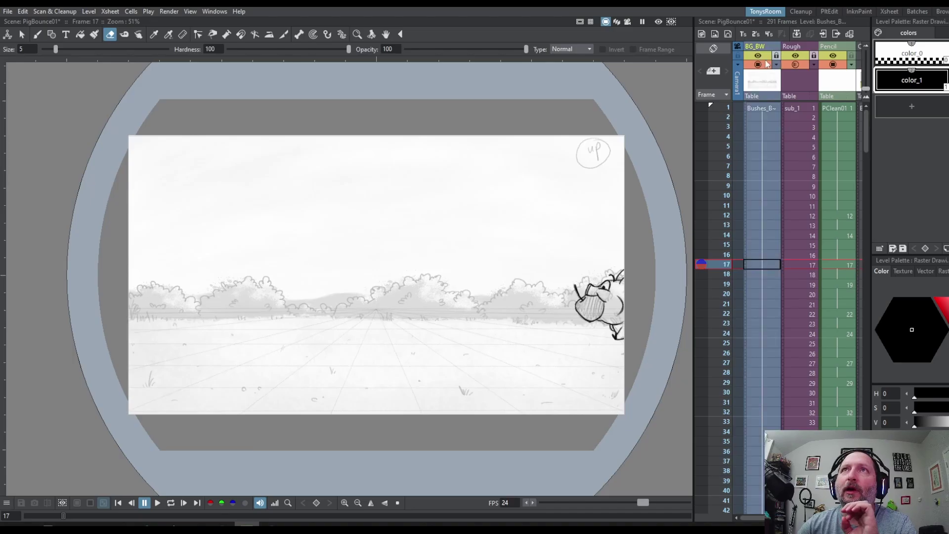
click(761, 109)
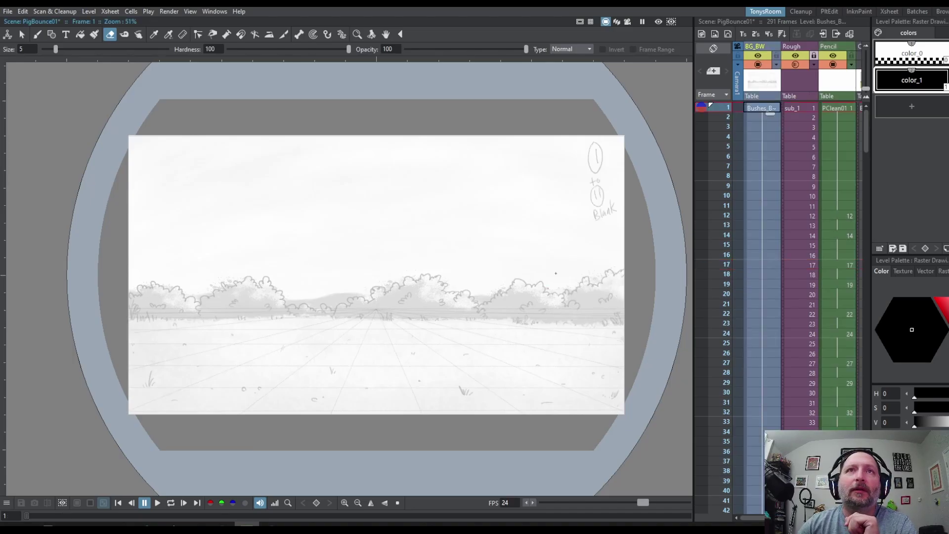
click(794, 64)
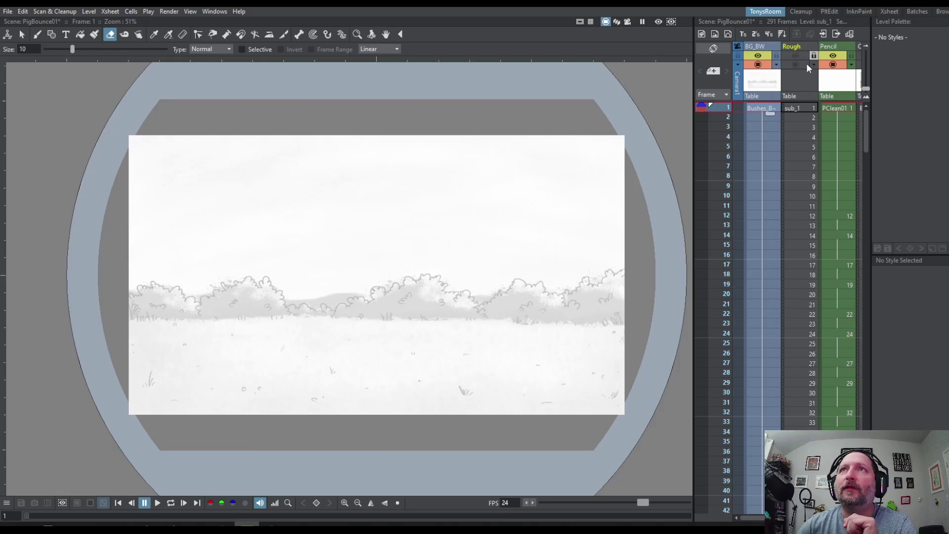
Step: Open the BG_BW column's opacity settings and scrub to frame 62 to view the clean pig over the background
click(776, 65)
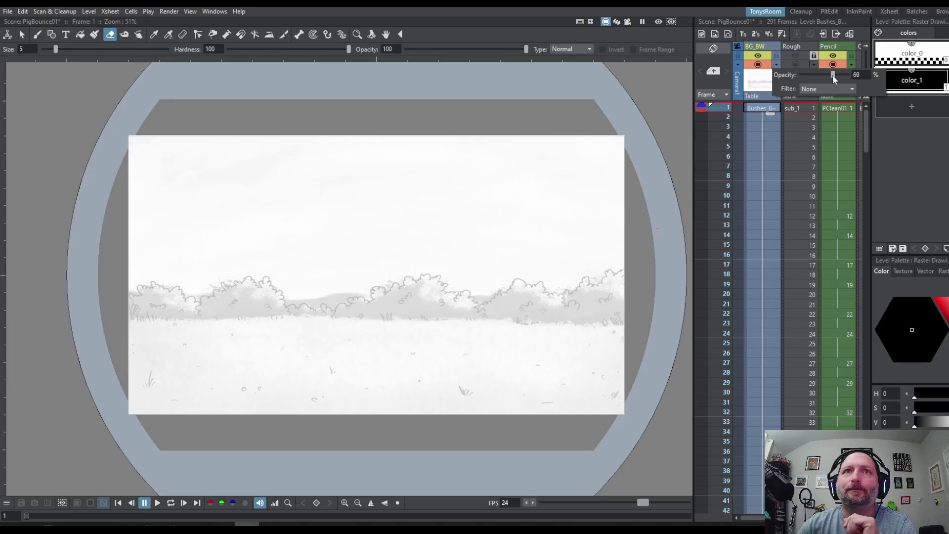
drag(26, 515, 256, 521)
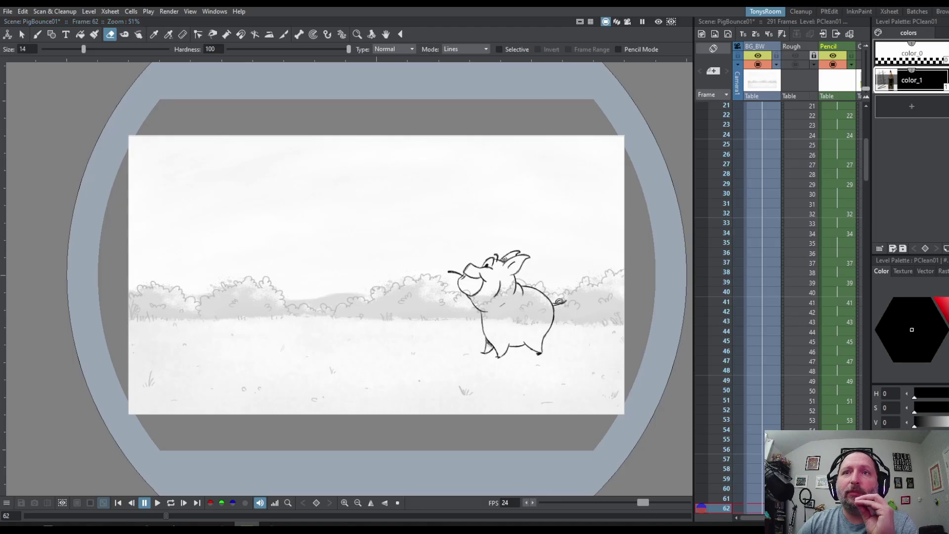
Step: Clone the Pencil column's PClean01 drawings into a new column as the level PClean01_clone
scroll(796, 297, right, 5)
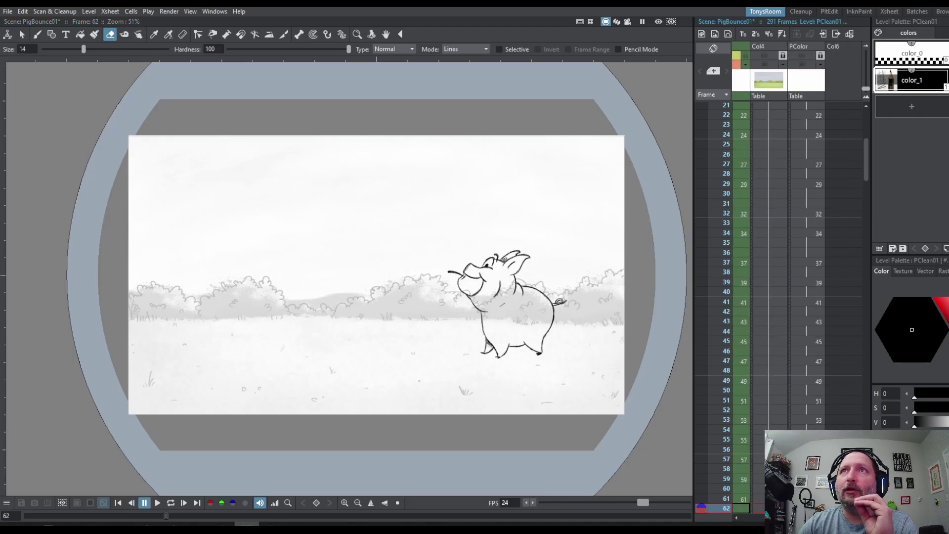
scroll(796, 297, left, 3)
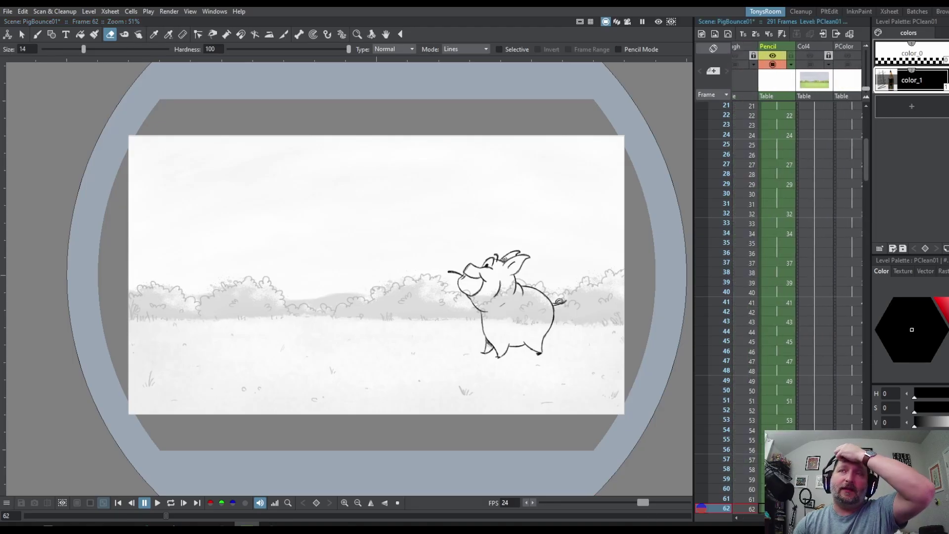
scroll(787, 132, up, 5)
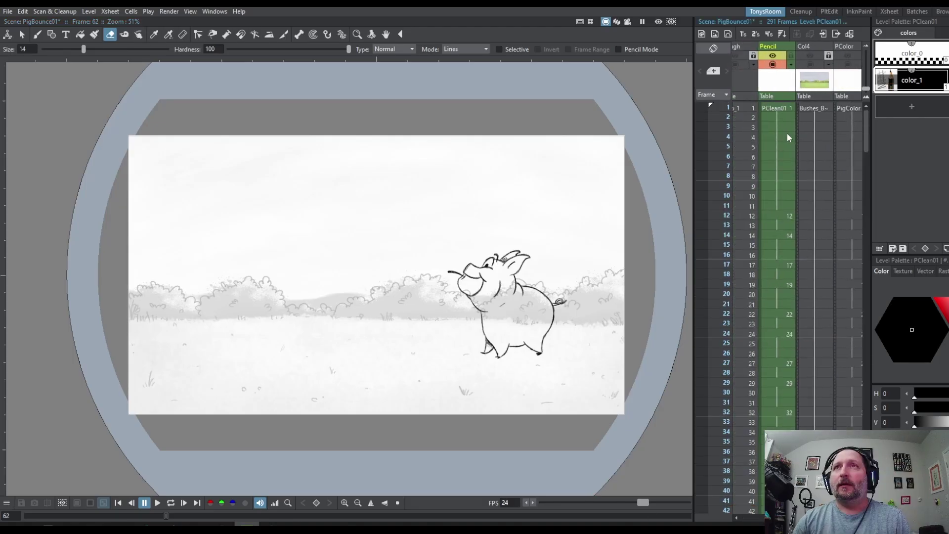
click(778, 108)
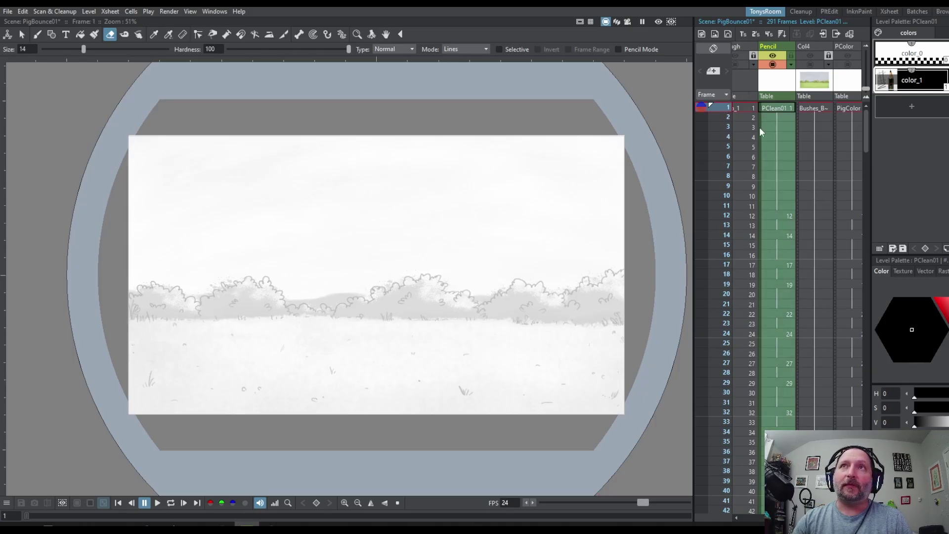
click(131, 12)
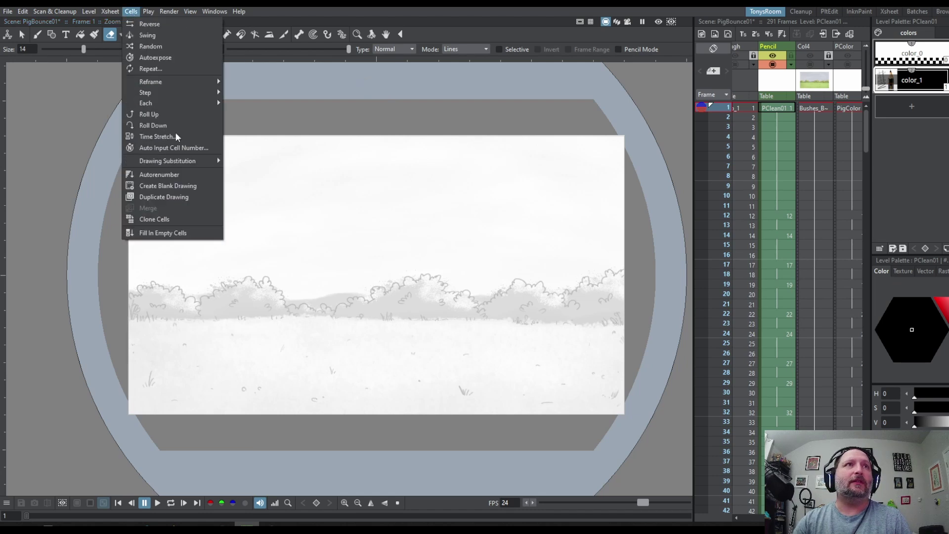
click(173, 219)
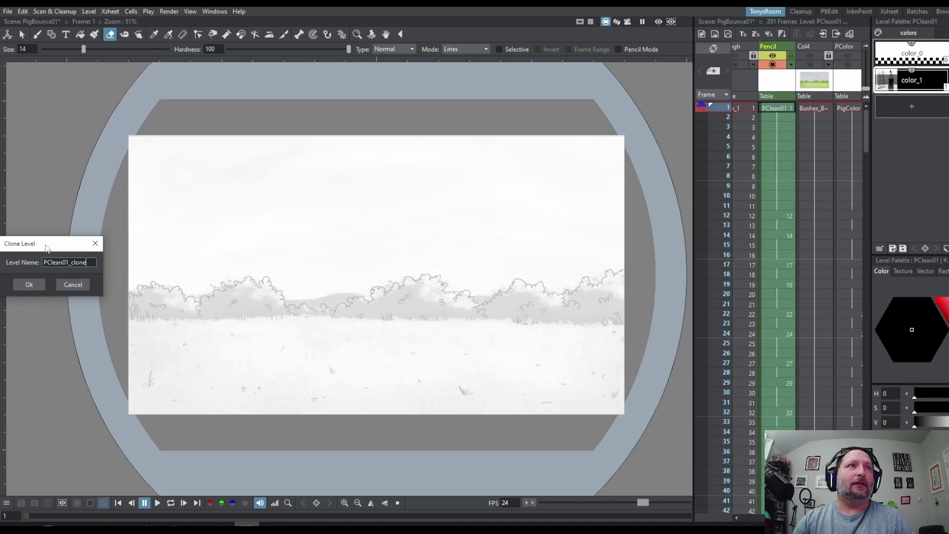
drag(47, 242, 148, 216)
key(Return)
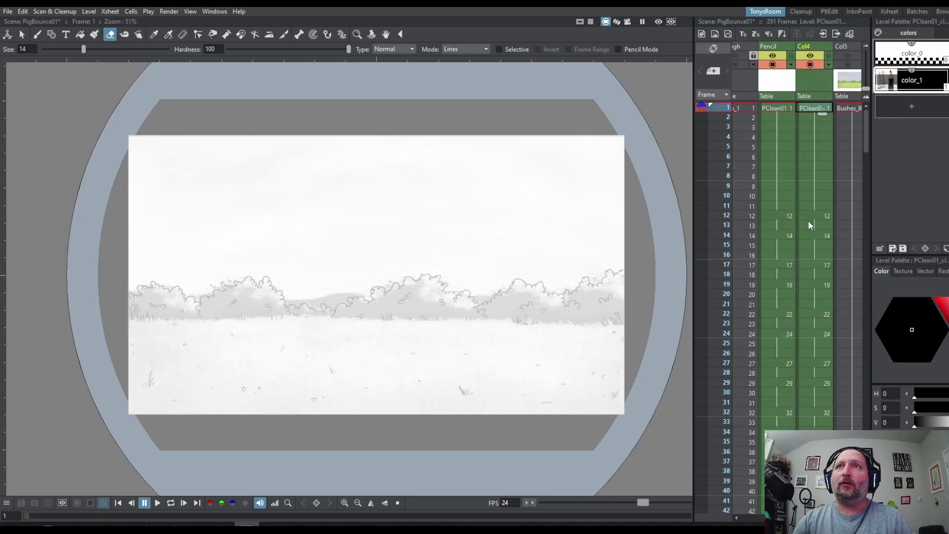
Step: Inspect the duplicated drawings around frames 12 and 14, hide the original Pencil column, and go to frame 29
click(813, 213)
click(784, 219)
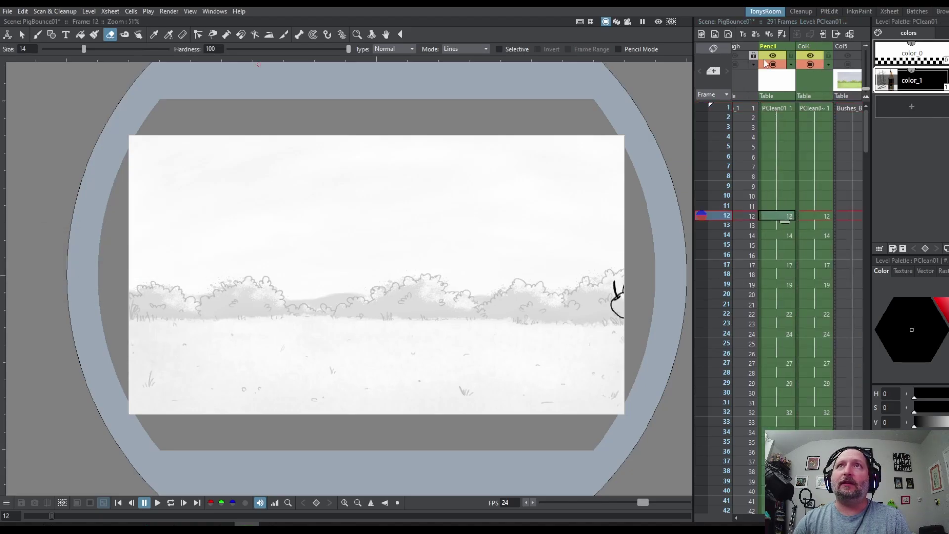
click(769, 46)
click(774, 217)
click(778, 234)
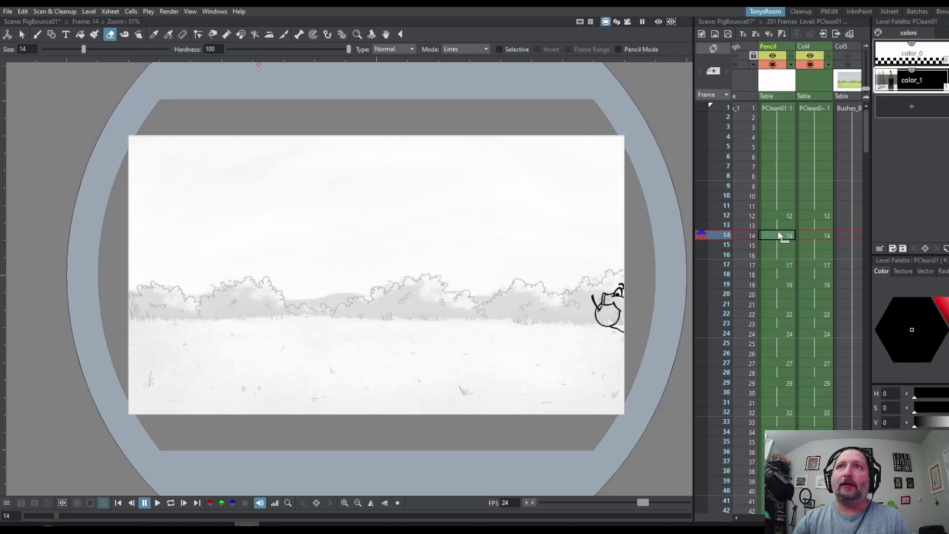
click(778, 215)
click(773, 64)
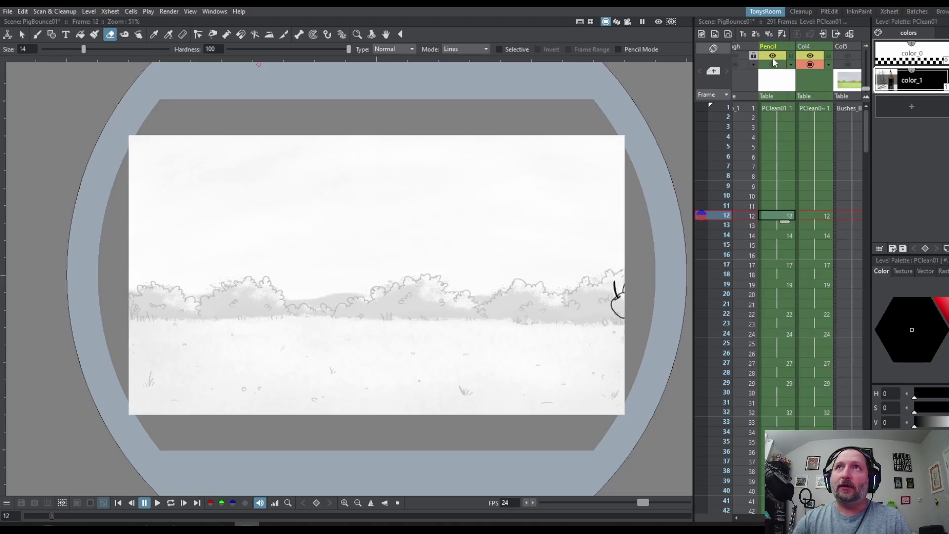
click(773, 57)
click(787, 384)
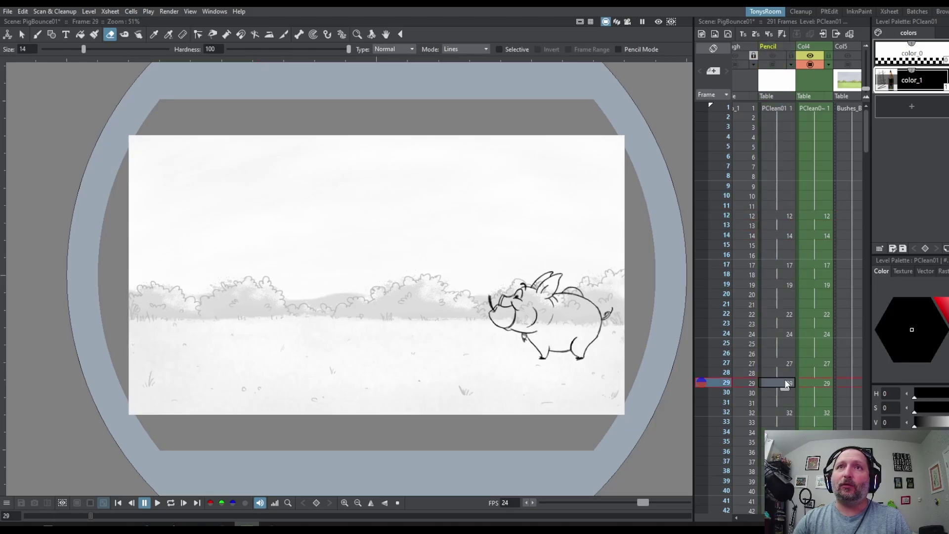
Step: Compare the original Pencil column and its clone at frame 29 by toggling their visibility, ending with both shown
click(773, 56)
click(772, 56)
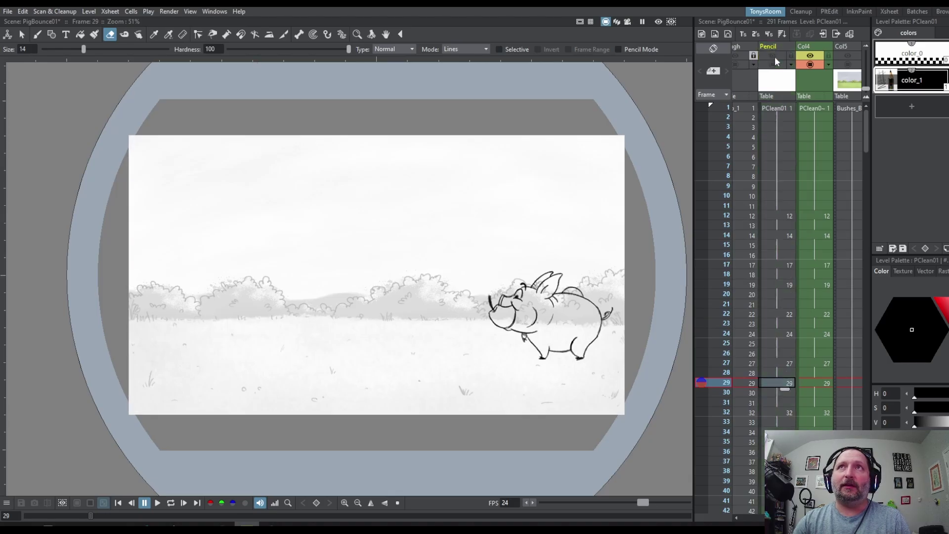
click(810, 65)
click(811, 64)
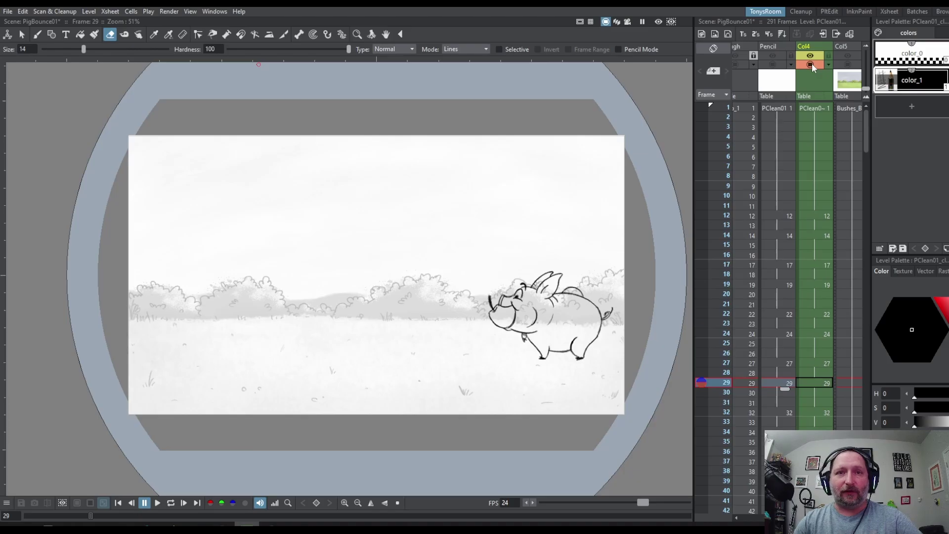
click(810, 64)
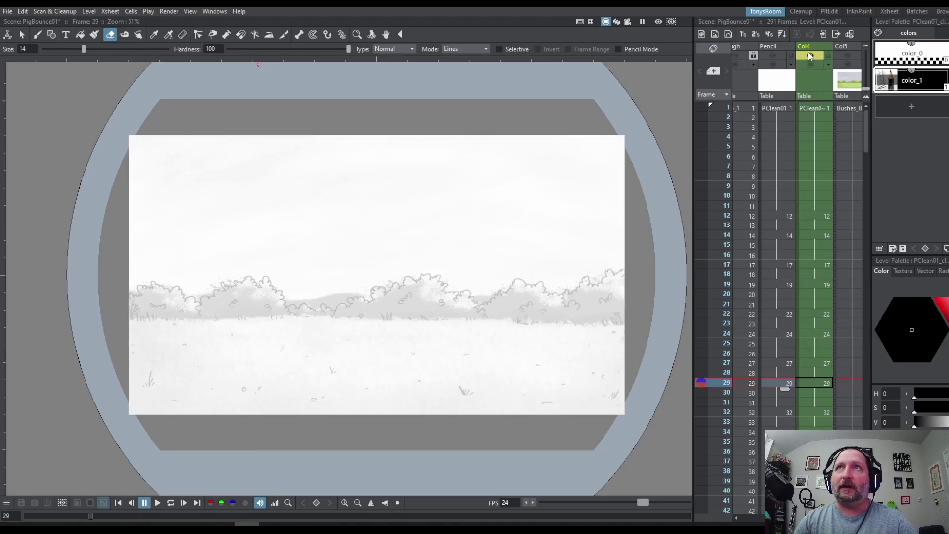
click(810, 55)
click(810, 64)
click(811, 55)
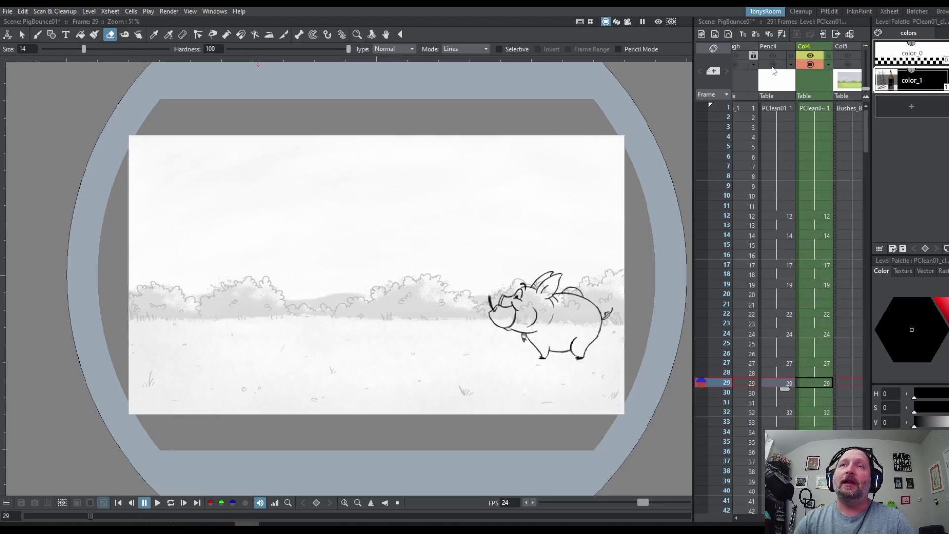
click(772, 65)
click(773, 55)
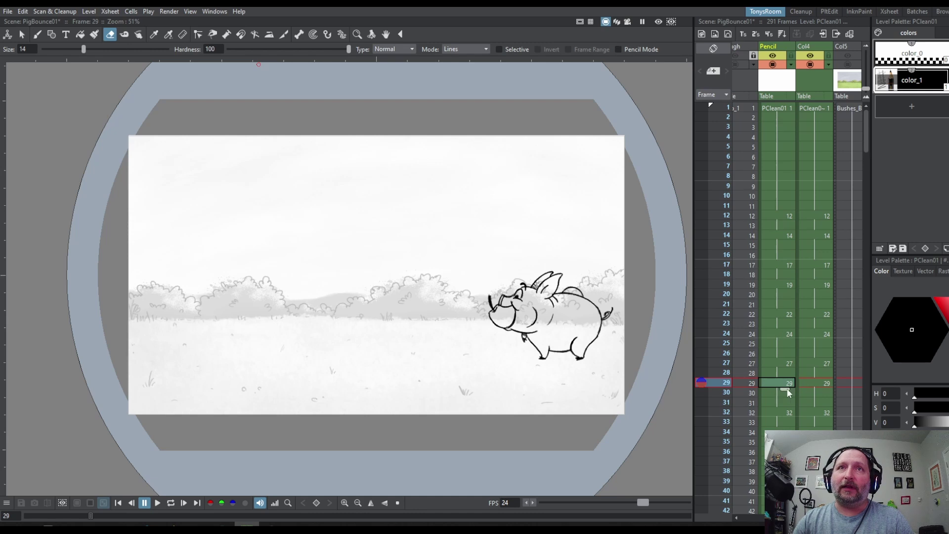
Step: With the Fill tool active in Areas mode, add a pure red style (H 0, S 100, V 100) to the PClean01 palette
scroll(560, 326, up, 3)
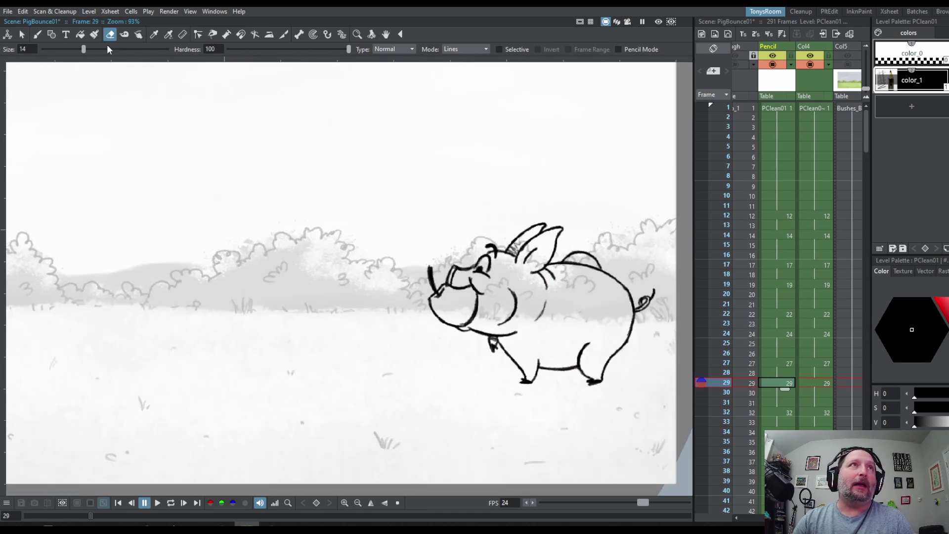
click(81, 36)
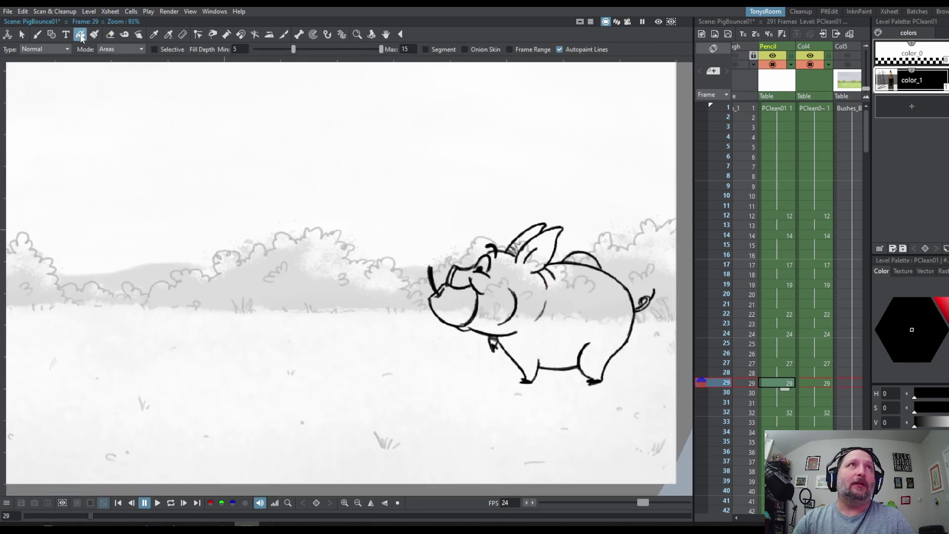
click(903, 105)
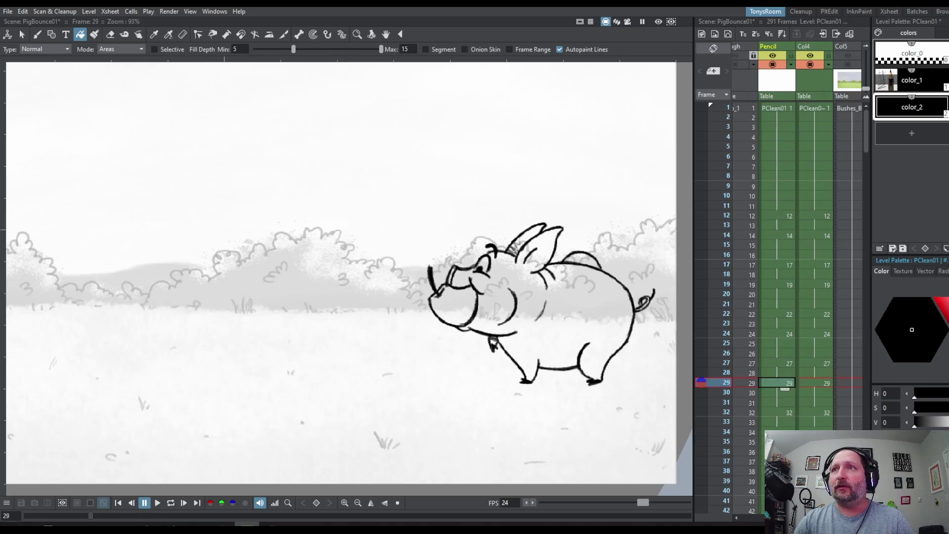
click(933, 298)
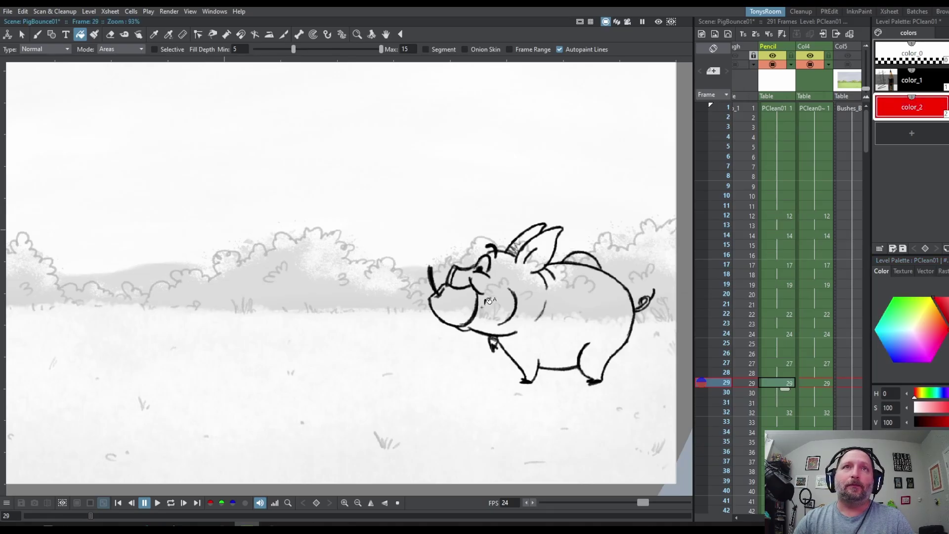
Step: Fill the apple in the pig's mouth with red at frame 29 and touch up around its stem with the Paint Brush tool
click(467, 296)
scroll(465, 294, up, 2)
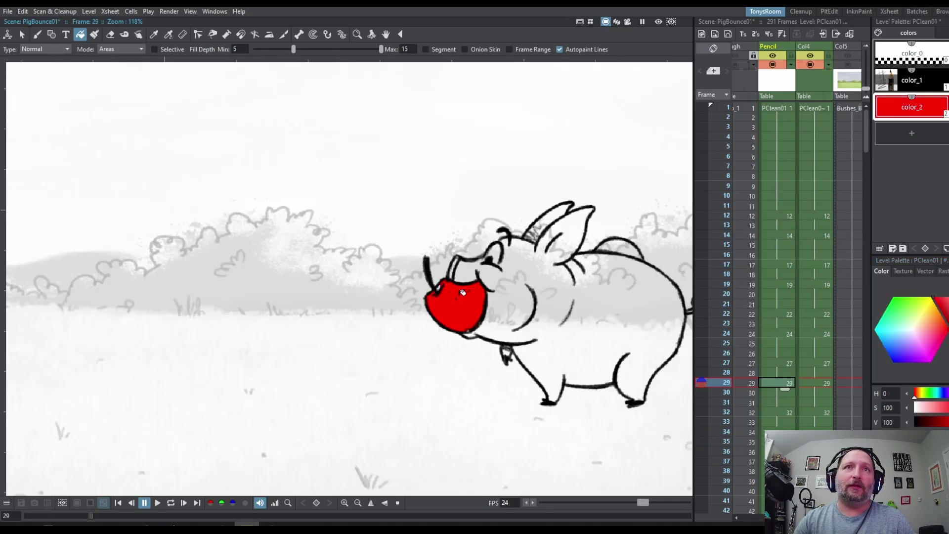
scroll(462, 293, up, 2)
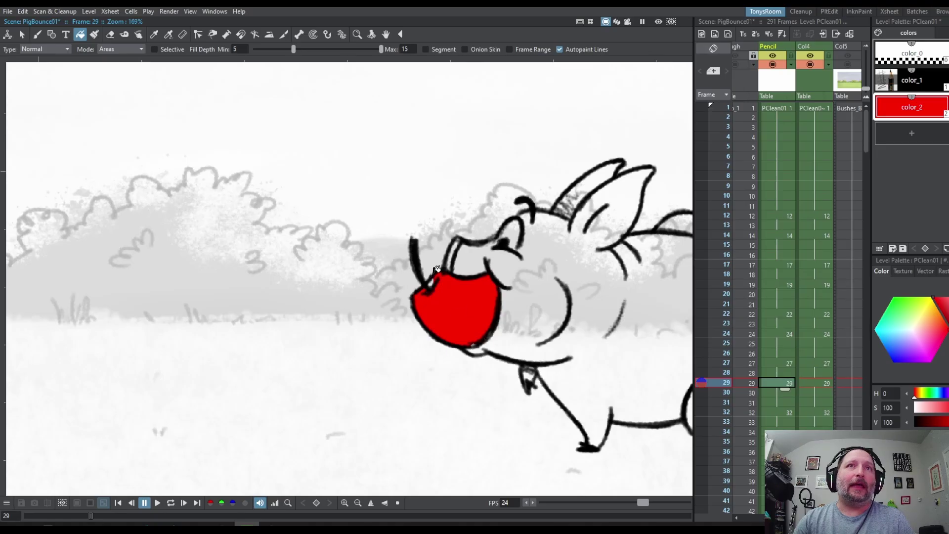
click(94, 35)
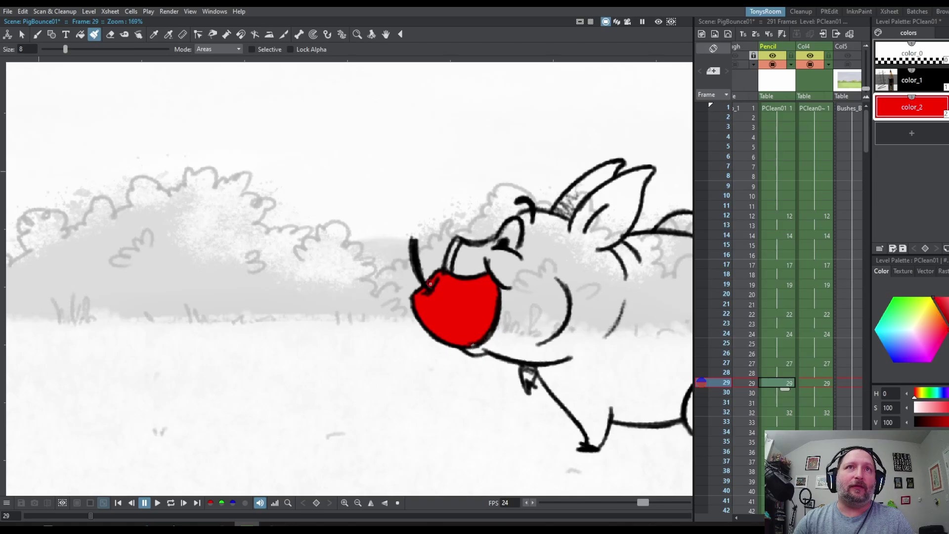
scroll(515, 321, down, 3)
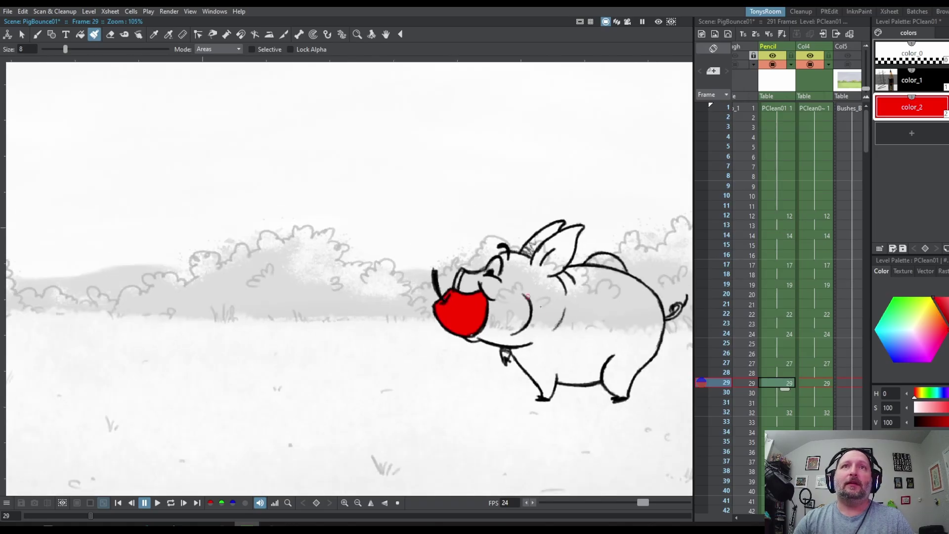
scroll(575, 322, down, 1)
Step: Fill the apple with the red style in the Pencil drawings at frames 32, 34, 37 and 39
click(785, 411)
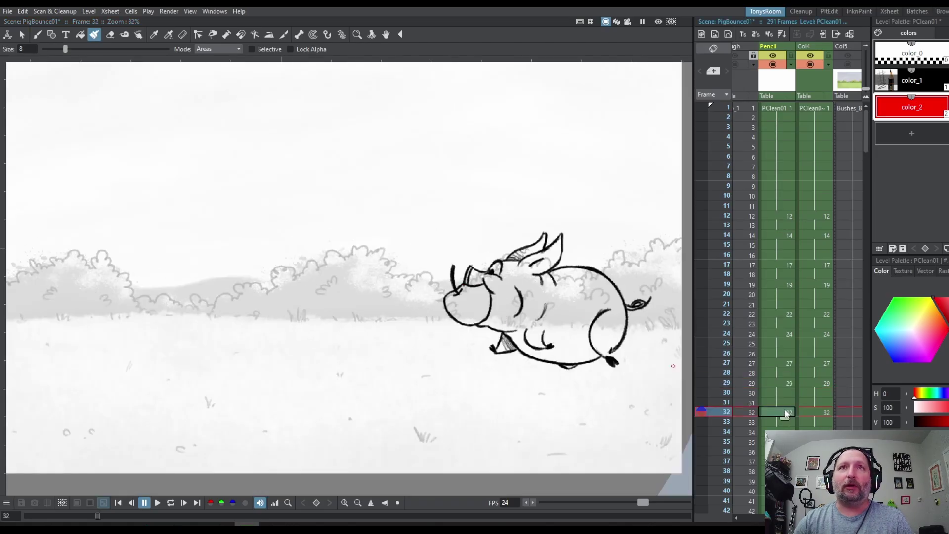
click(80, 35)
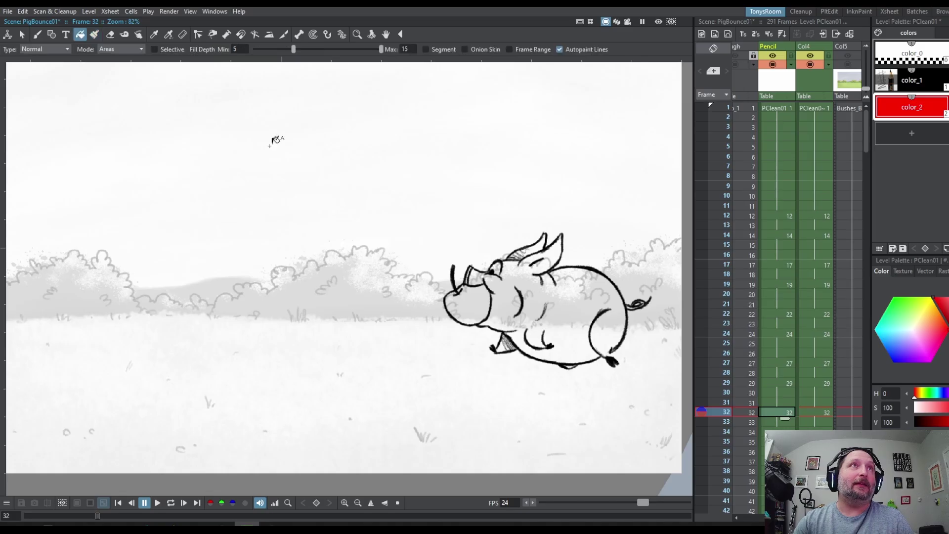
click(494, 299)
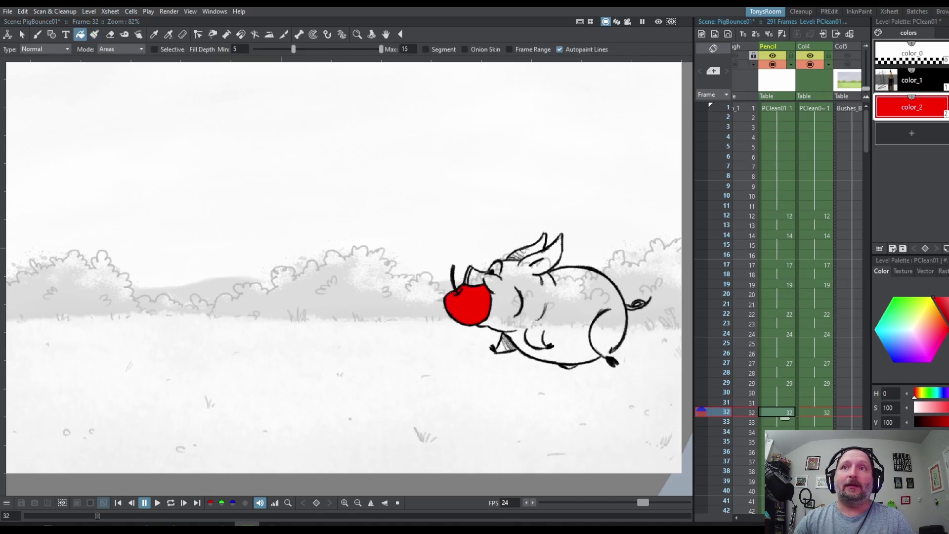
key(period)
click(475, 304)
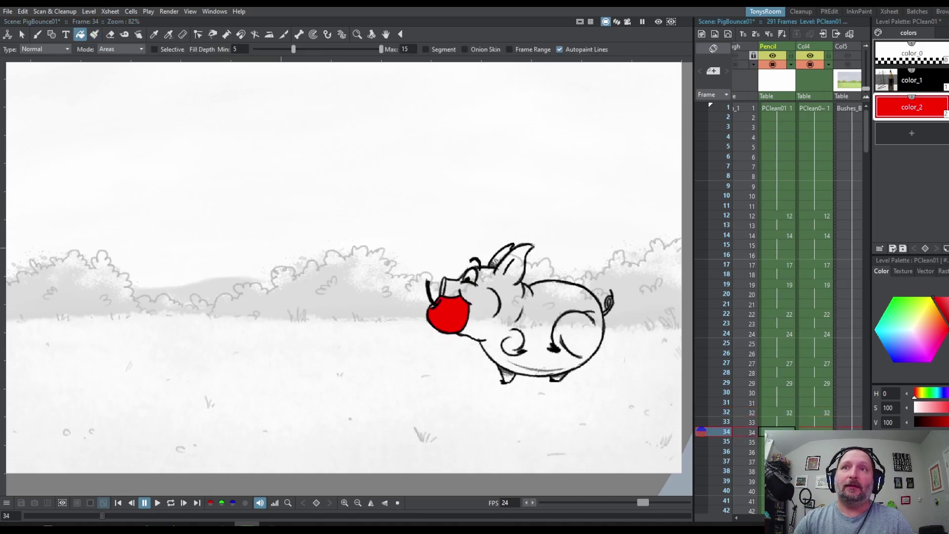
key(period)
key(period)
click(445, 302)
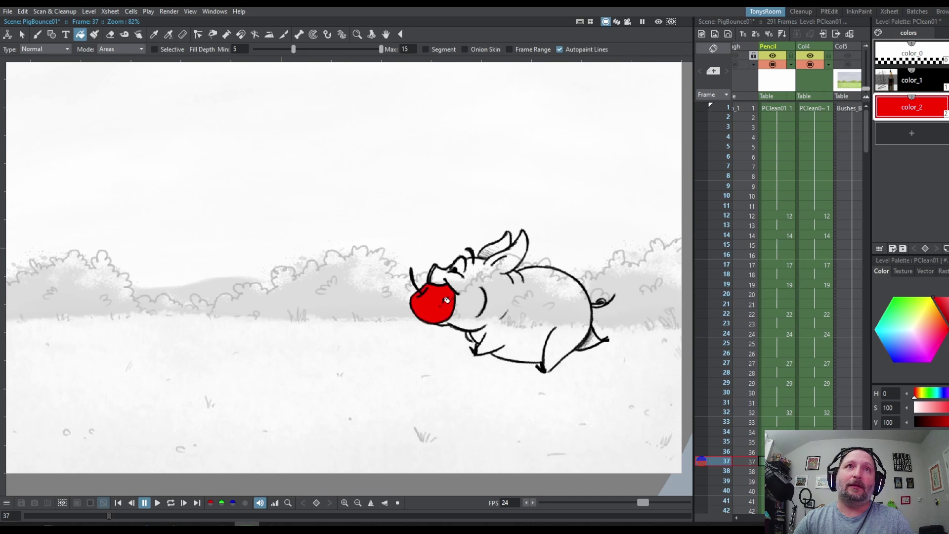
key(period)
click(408, 310)
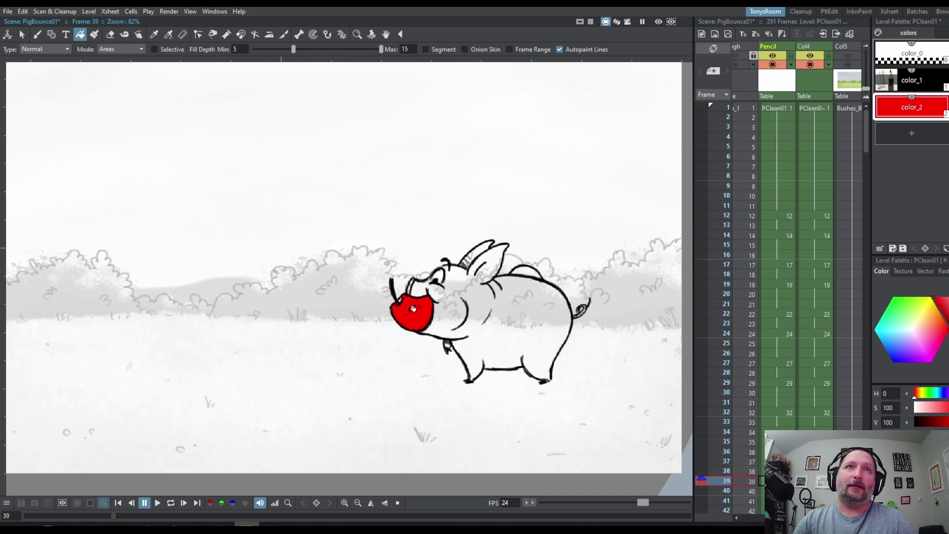
Step: Soften the red style color_2 in the PClean01 palette to H 0, S 62, V 86
scroll(384, 253, up, 4)
key(j)
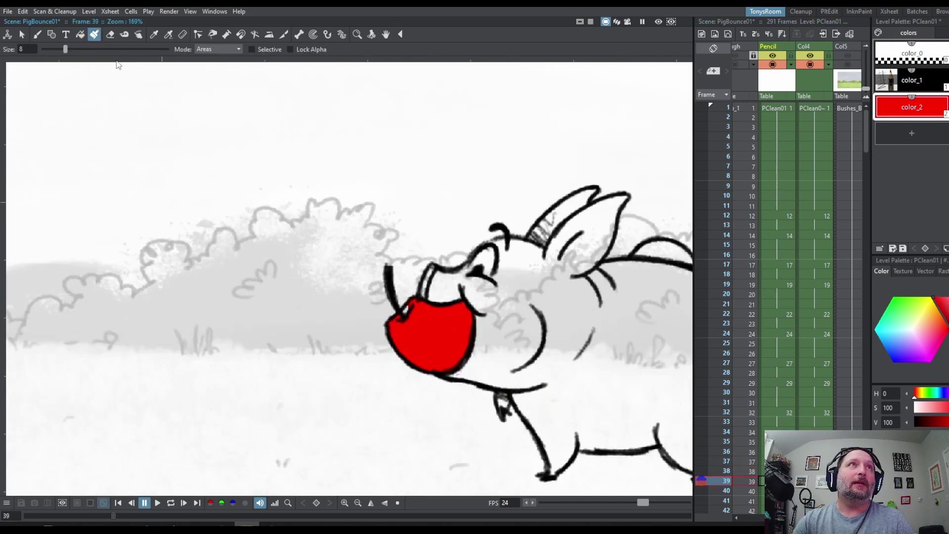
scroll(404, 314, down, 4)
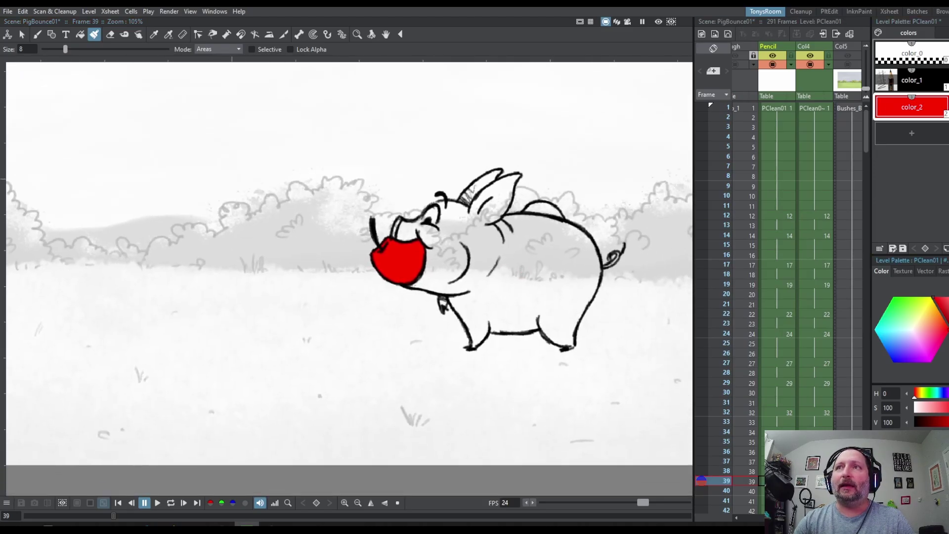
click(937, 330)
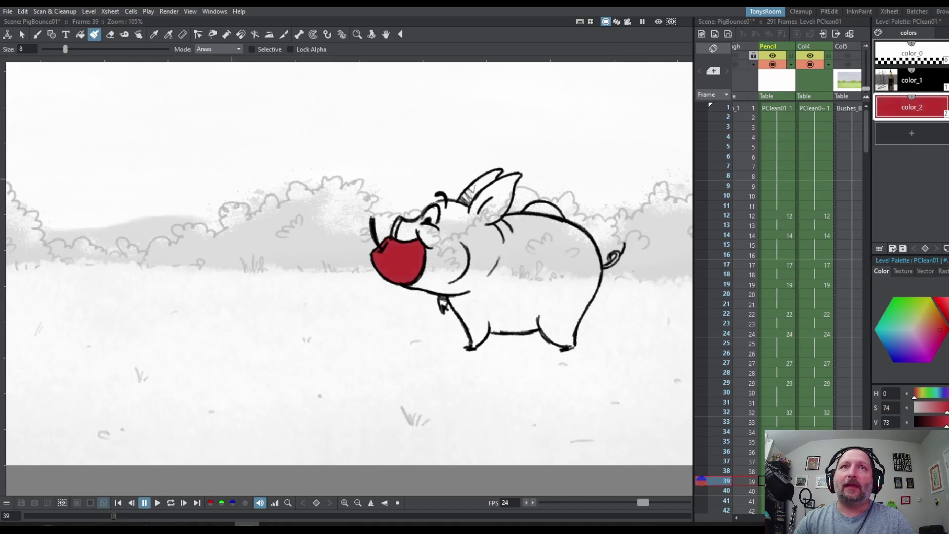
mouse_move(939, 330)
mouse_down()
mouse_move(946, 310)
mouse_move(936, 330)
mouse_up()
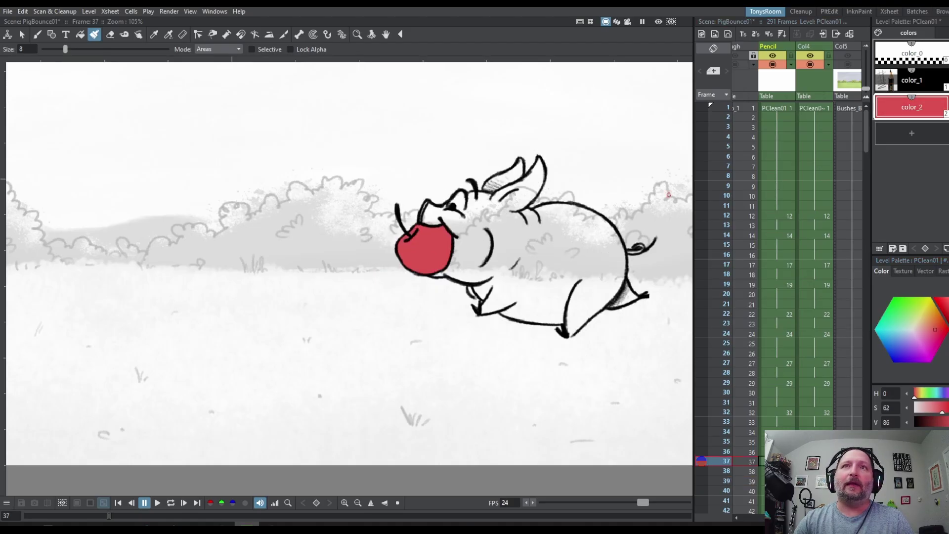
Step: Check the recoloured apple in the Pencil drawings at frames 37, 32, 29, 27 and 34
click(786, 460)
click(784, 412)
click(781, 382)
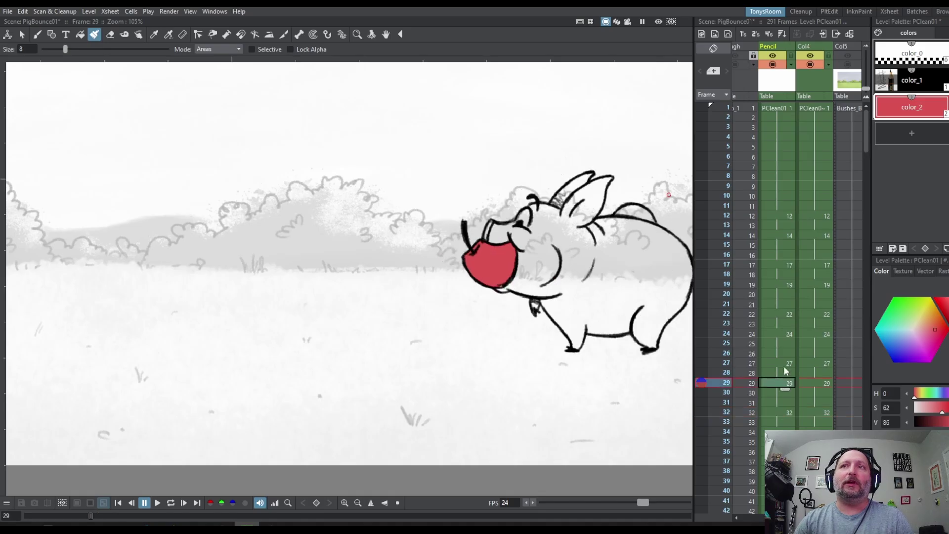
click(784, 366)
click(790, 384)
click(784, 414)
click(779, 432)
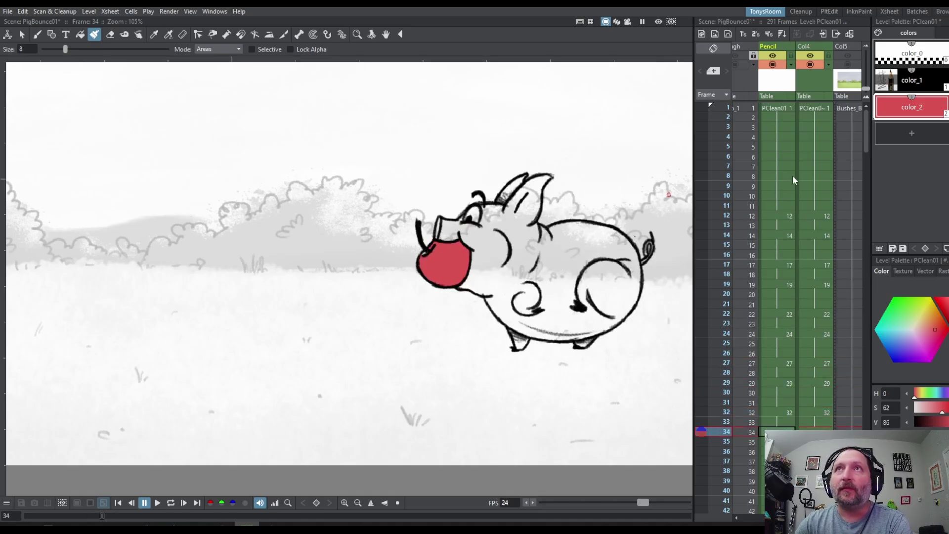
Step: Hide the Pencil column in the viewer at frame 34 and toggle the Col4 clone off and back on
click(772, 65)
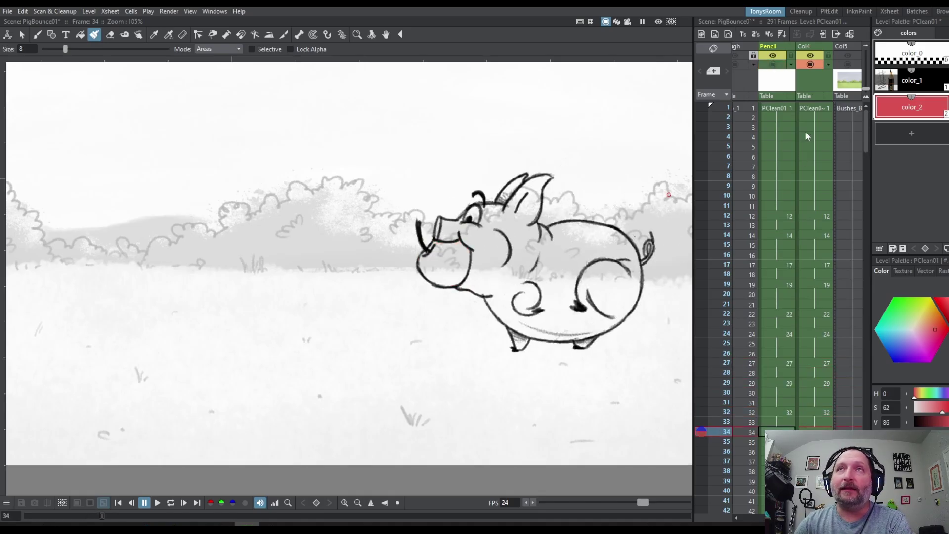
click(810, 63)
click(809, 64)
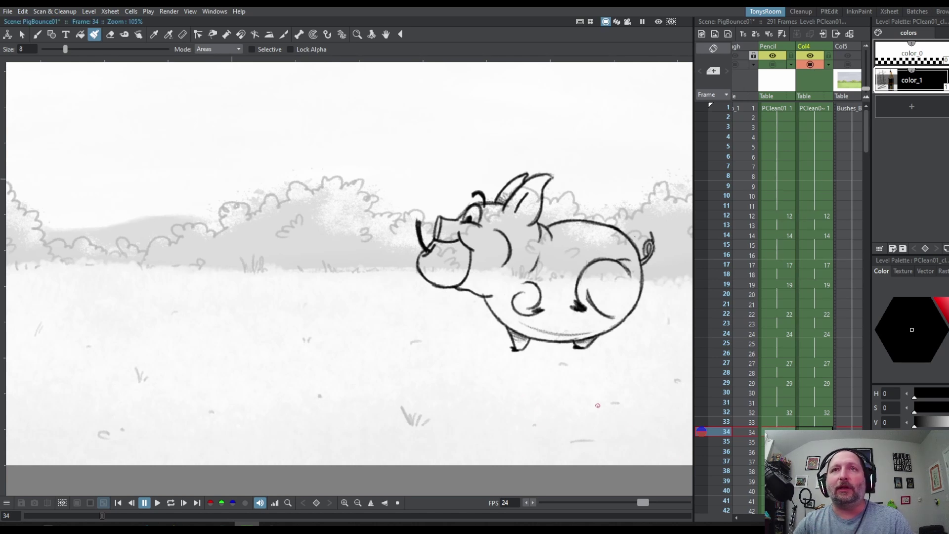
Step: Show the PColor pig column and the Col5 bushes background in both the viewer and the render
scroll(593, 390, down, 2)
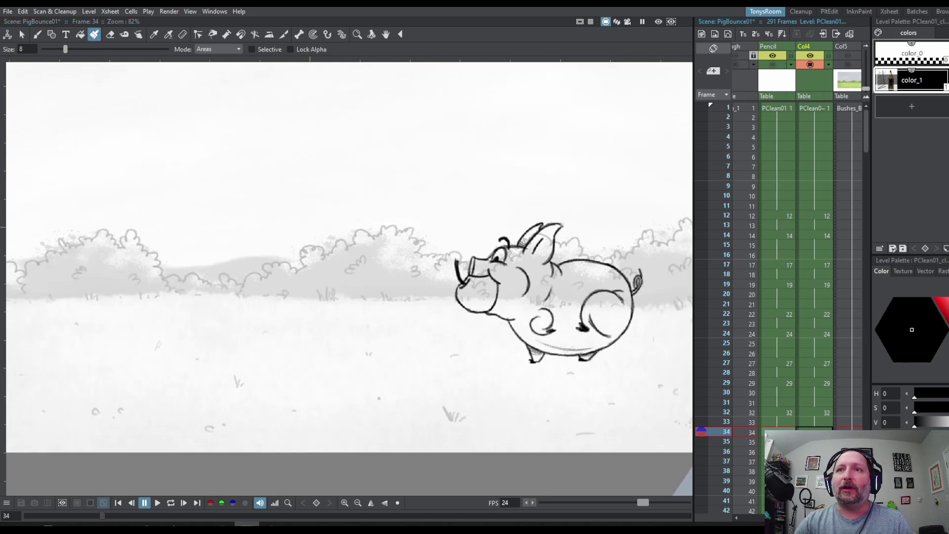
scroll(736, 391, right, 2)
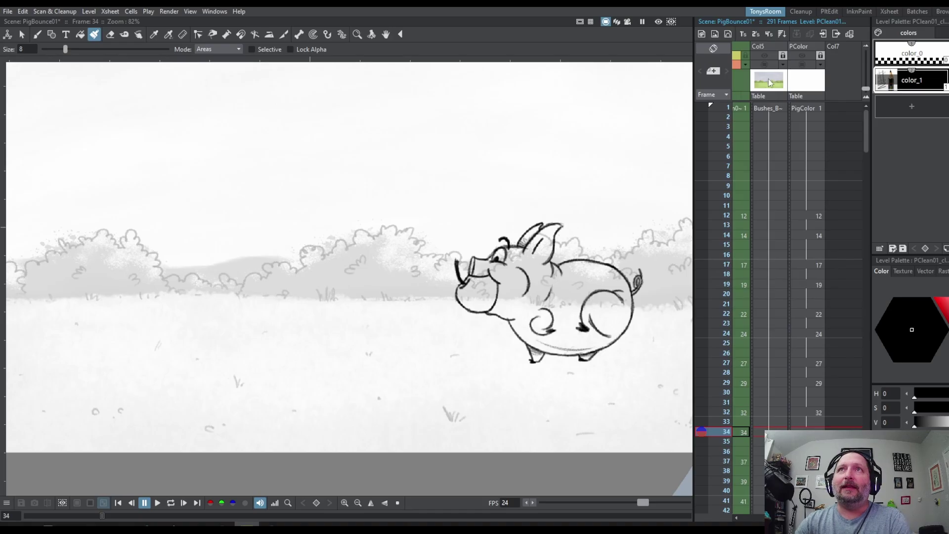
drag(803, 68, 800, 55)
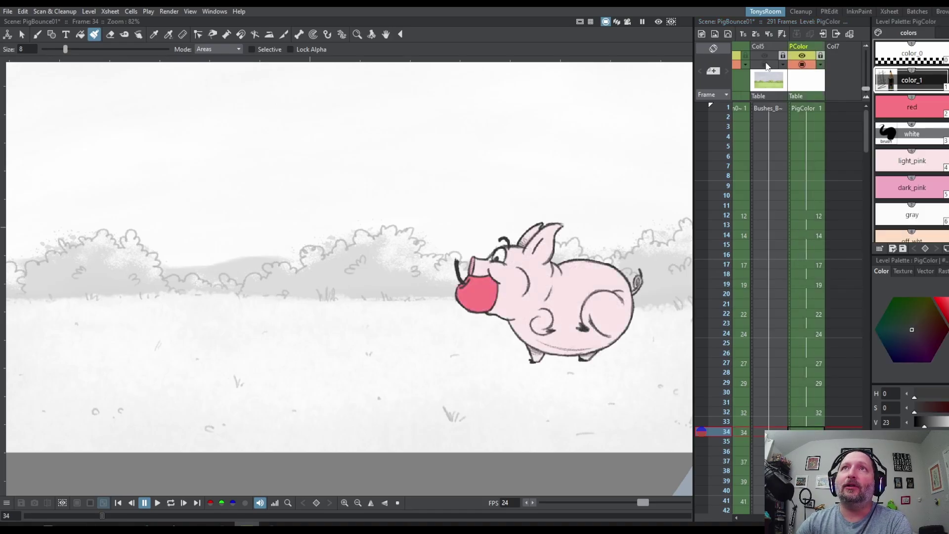
drag(768, 65, 767, 57)
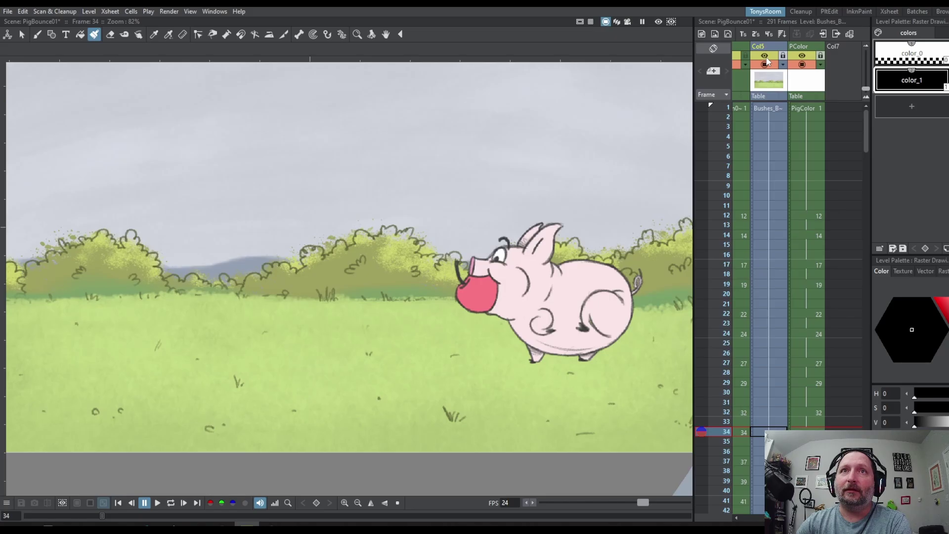
Step: Scrub the coloured pig animation over the painted background from frame 1 to frame 195
click(799, 107)
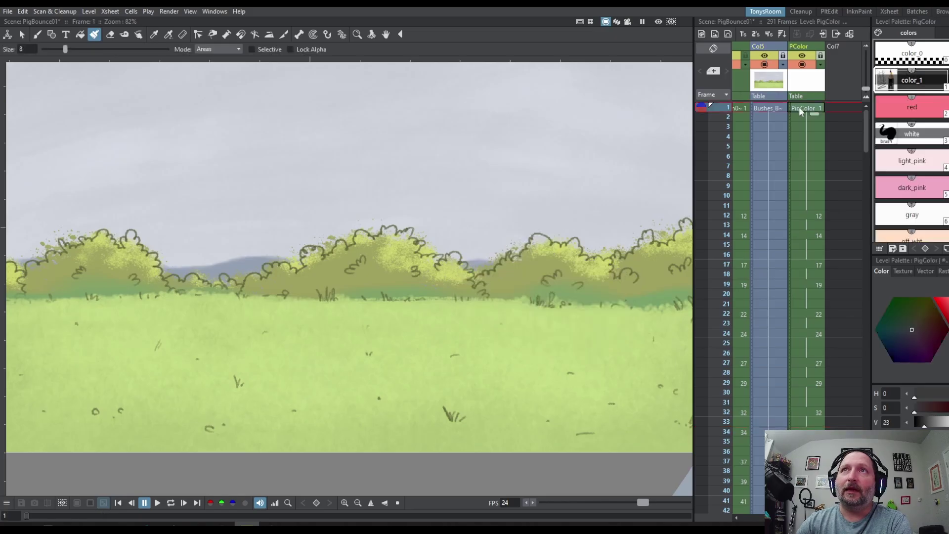
click(776, 107)
click(809, 106)
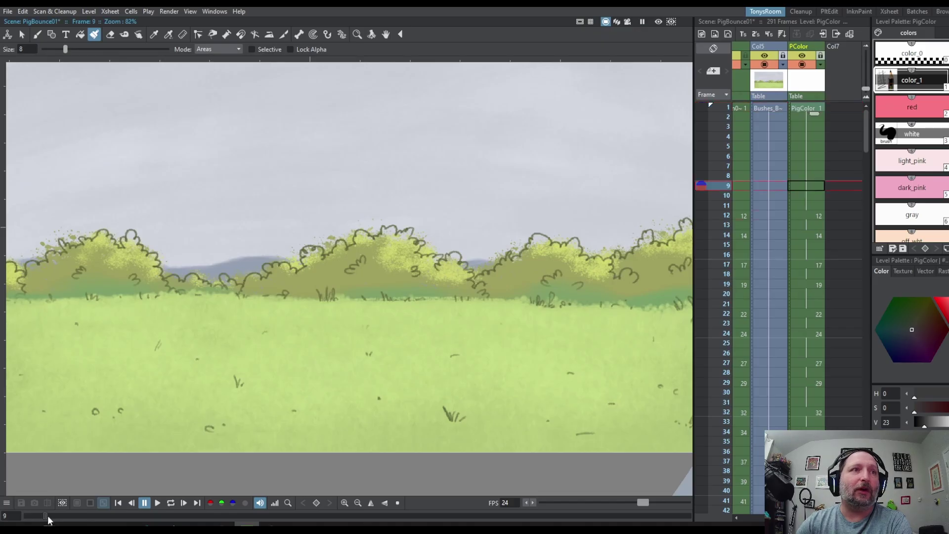
drag(46, 517, 165, 522)
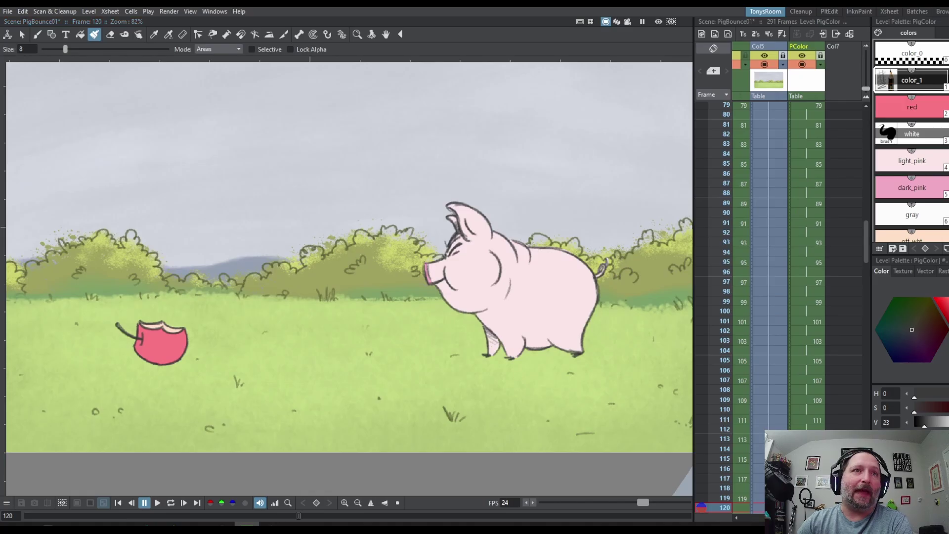
drag(298, 518, 342, 523)
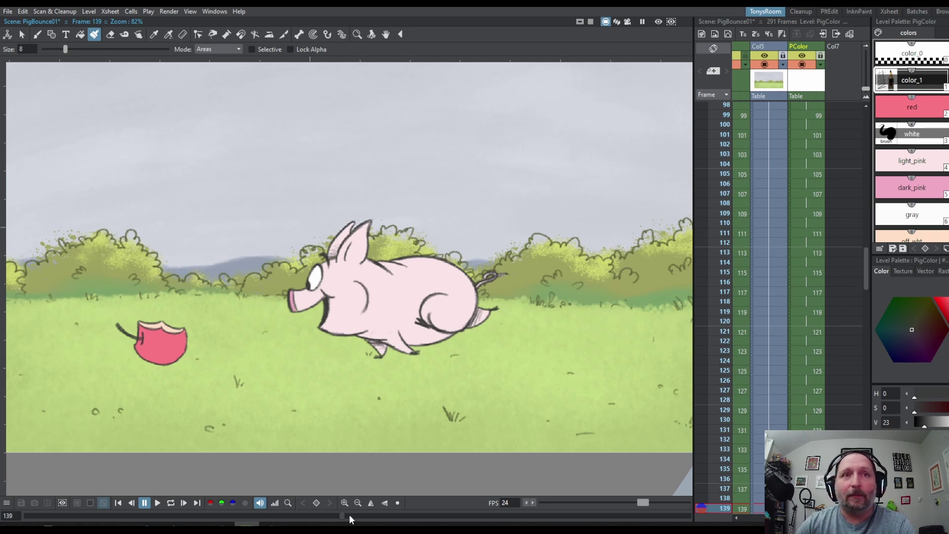
drag(349, 518, 424, 526)
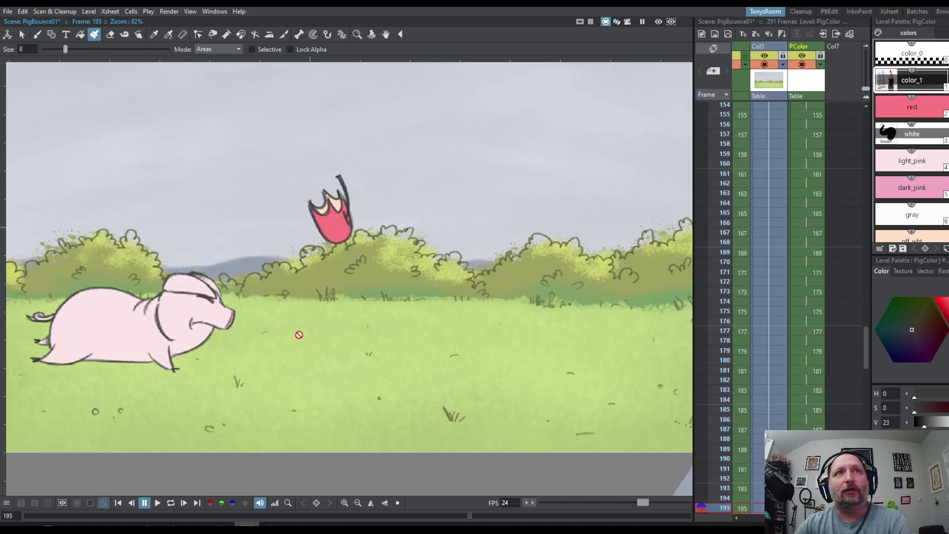
Step: Open the scene's output settings and move the dialog clear of the Xsheet columns
click(170, 12)
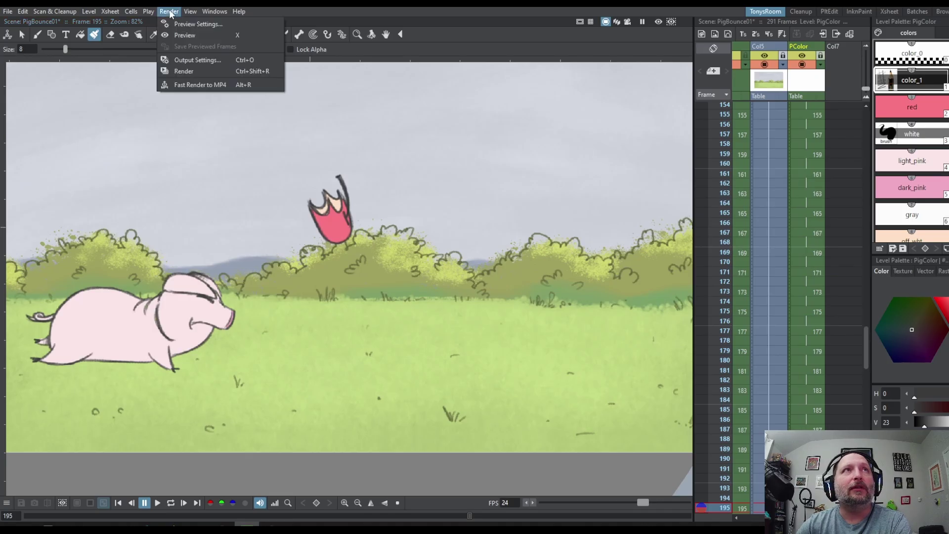
click(203, 60)
drag(197, 137, 427, 72)
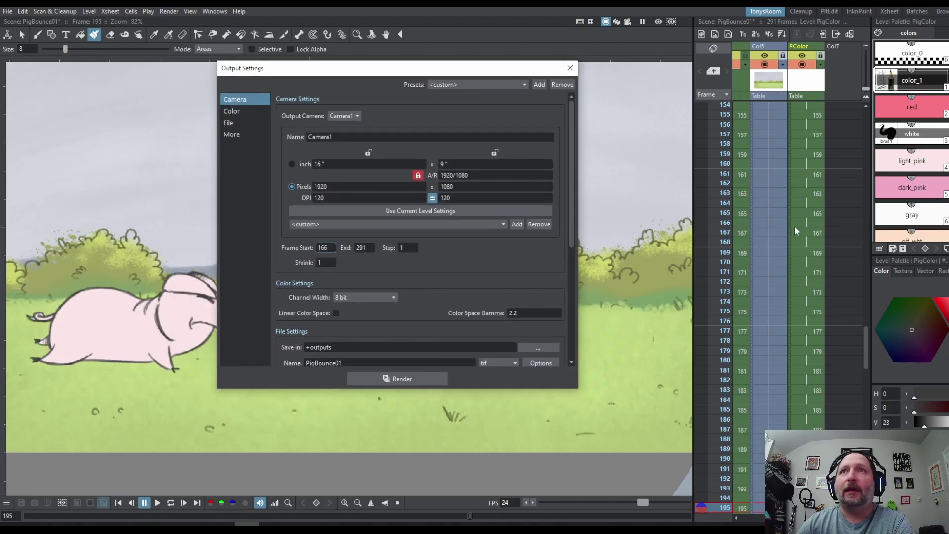
Step: Check the visibility toggles of the Col5 and PColor columns, leaving both shown, and examine where their exposures end in the Xsheet
scroll(825, 341, down, 10)
click(765, 57)
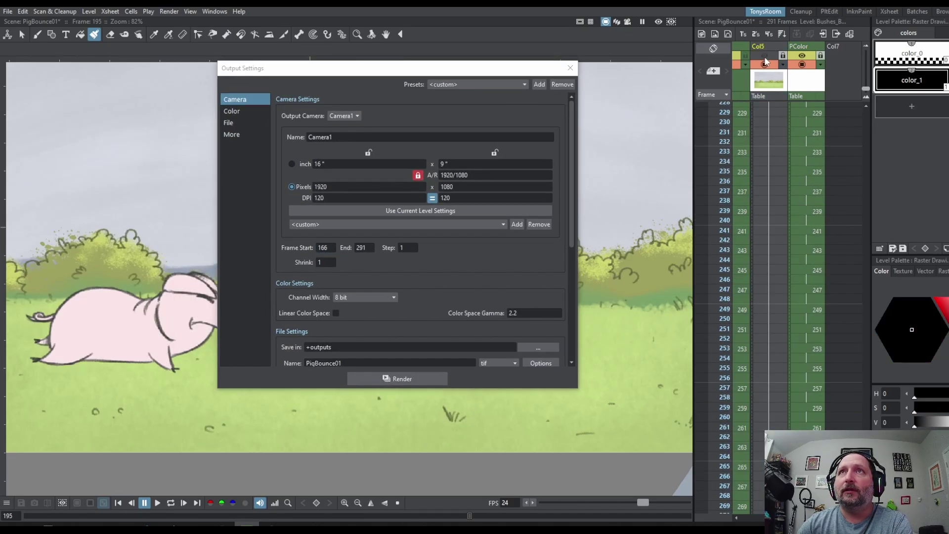
click(764, 59)
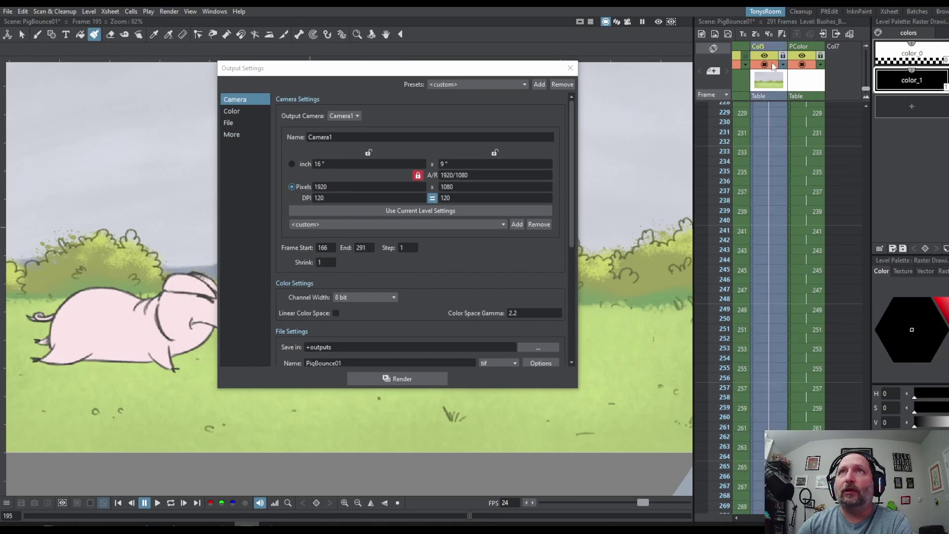
click(802, 64)
click(803, 64)
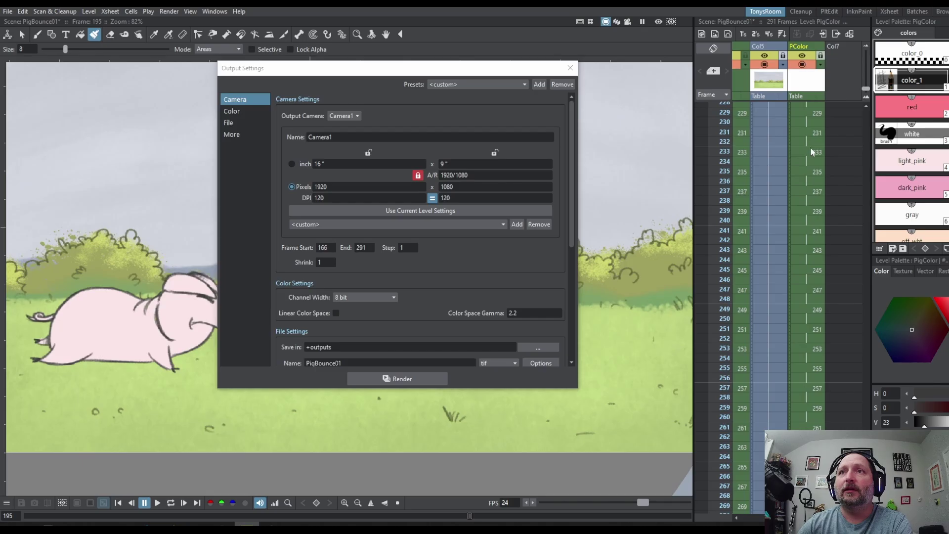
scroll(710, 400, down, 5)
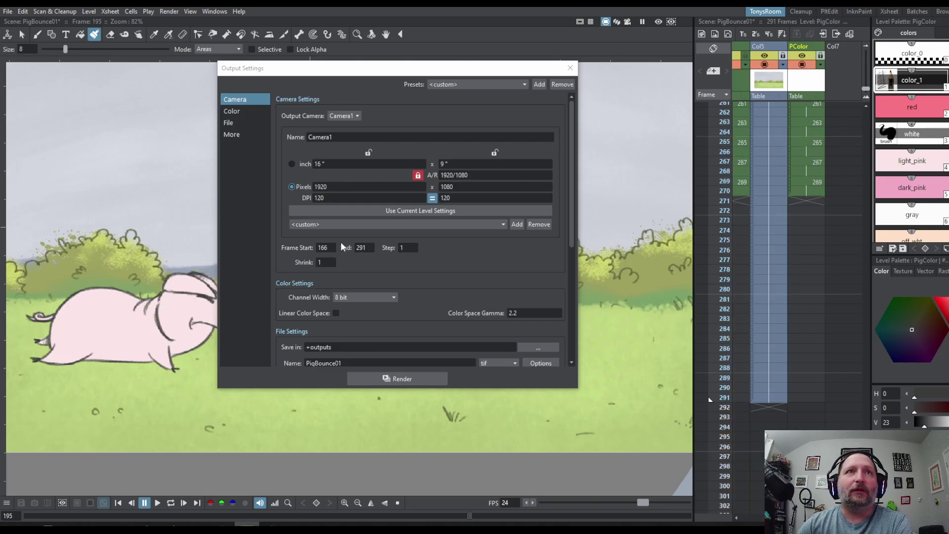
Step: Set the output start frame to 1 and the file format to mp4, then close the output settings
click(321, 248)
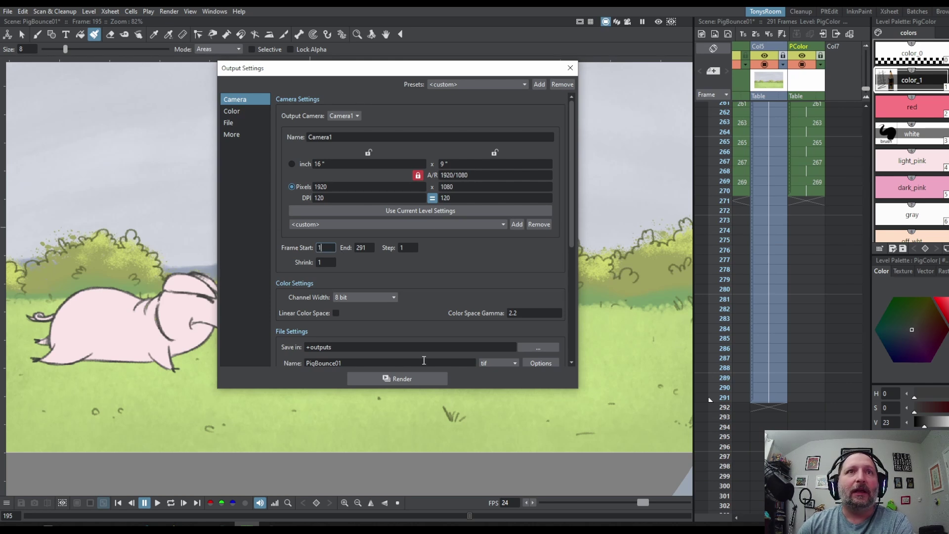
scroll(450, 282, down, 2)
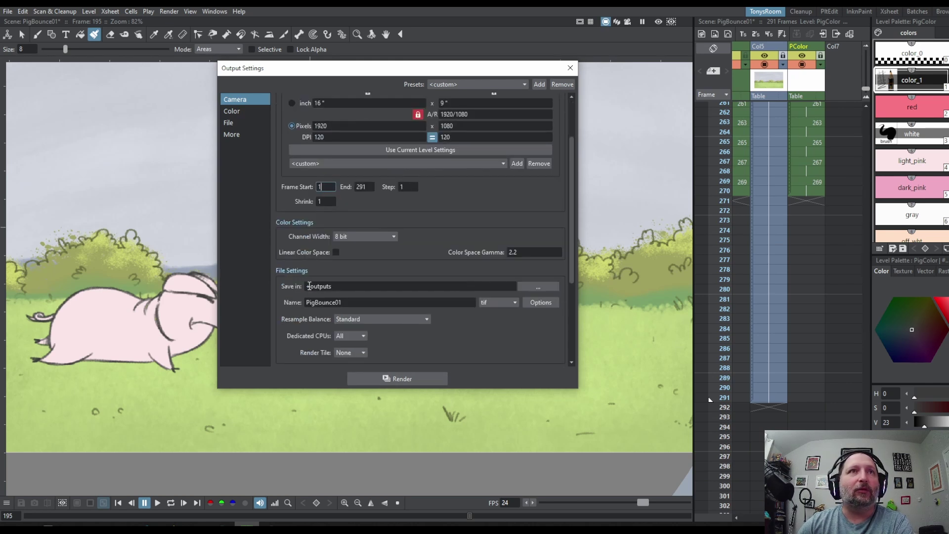
click(506, 301)
click(504, 307)
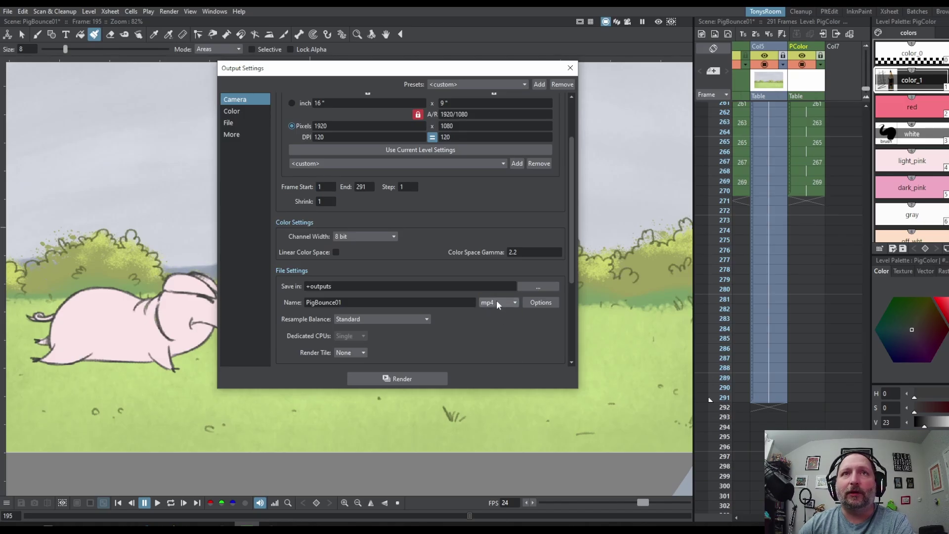
click(570, 68)
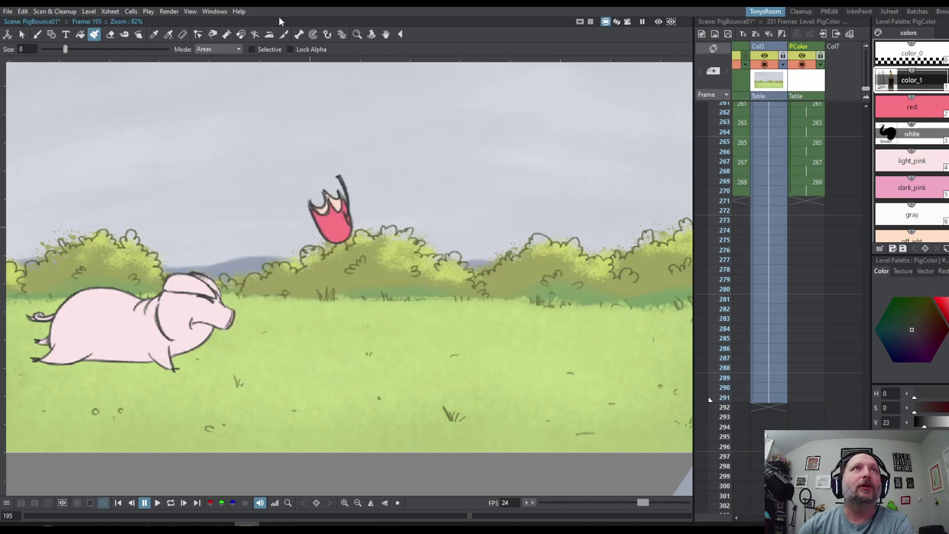
Step: Render the scene with the Fast Render to MP4 command
click(170, 12)
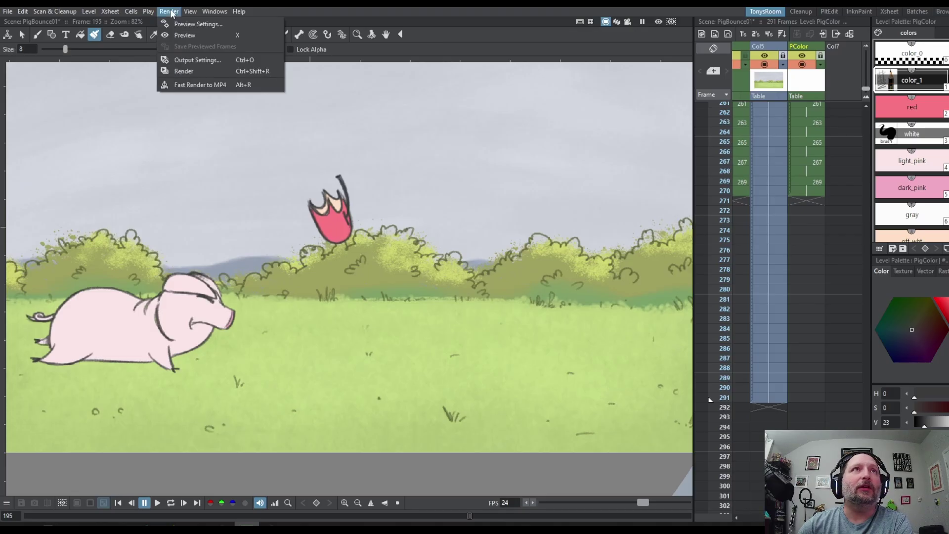
click(200, 86)
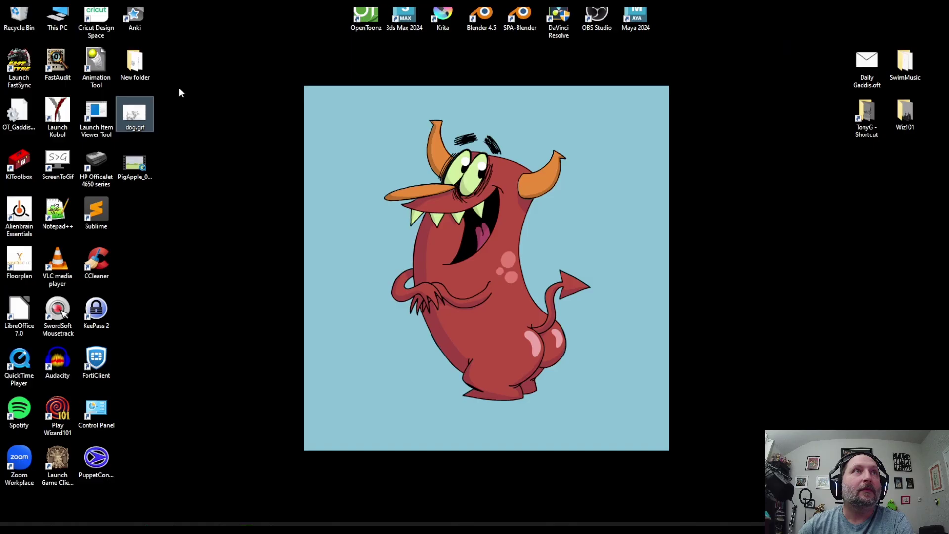
Step: Switch to QuickTime Player by opening PigApple_03_Color.mp4 from the desktop, and play the video
click(138, 175)
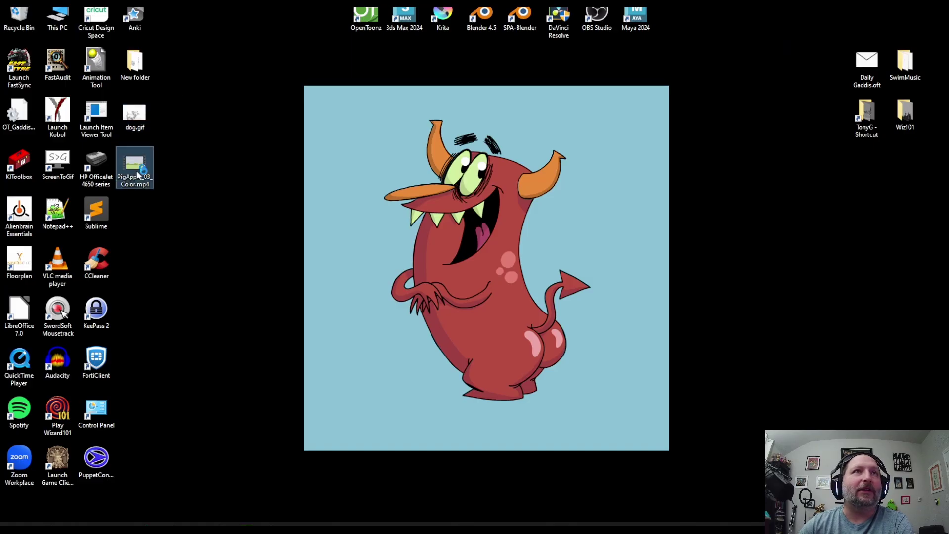
double_click(138, 175)
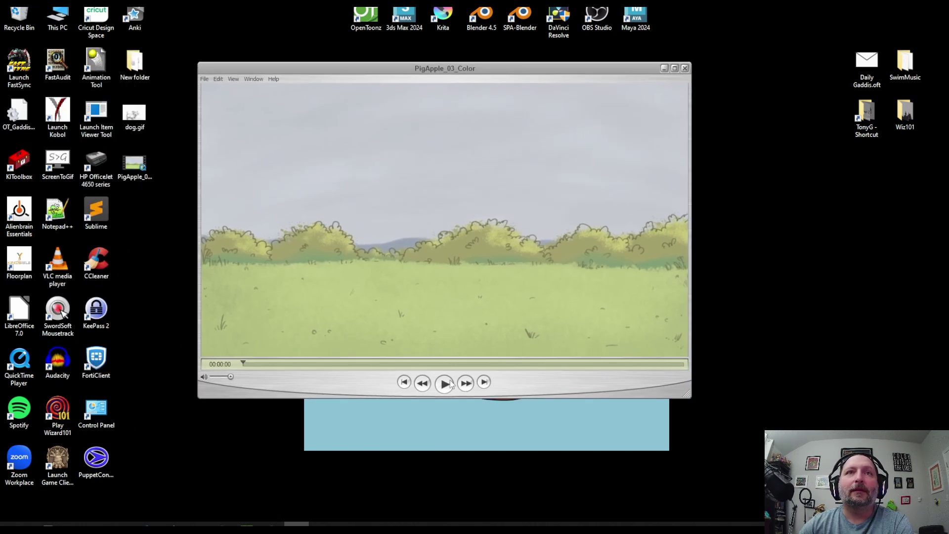
click(444, 384)
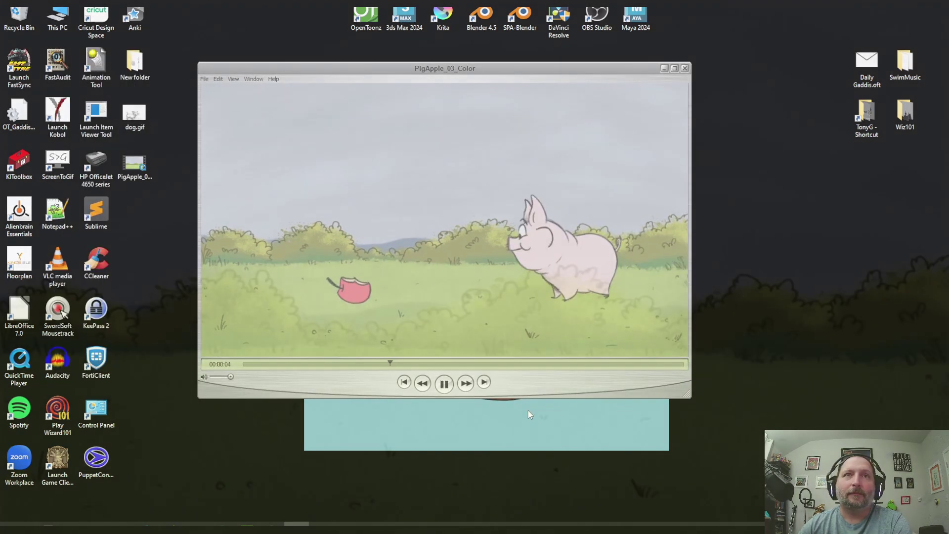